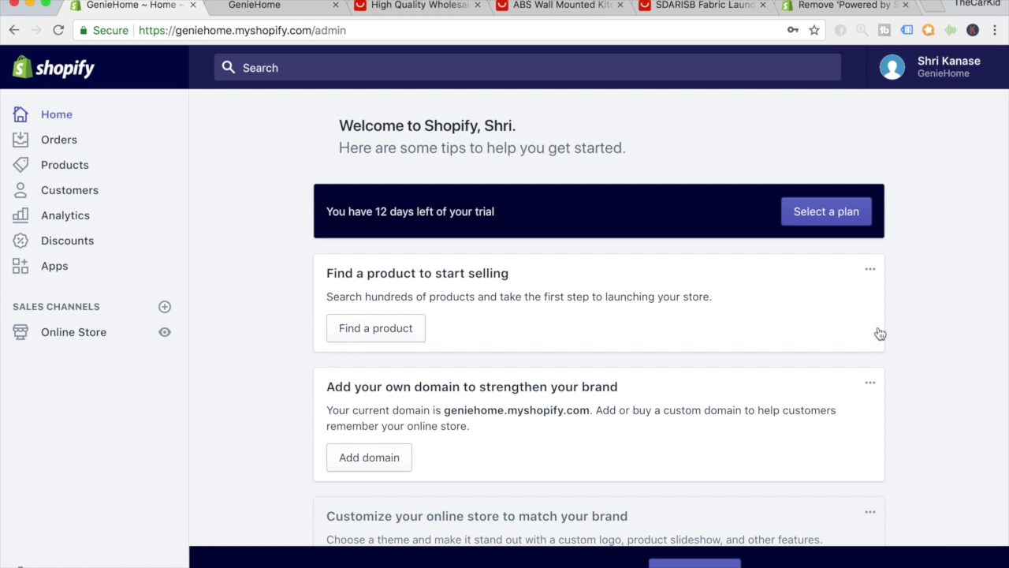
# - Switch to the Start-up Tips document and review the e-commerce store start-up checklist through to its recommended apps
pyautogui.press('super+Tab')
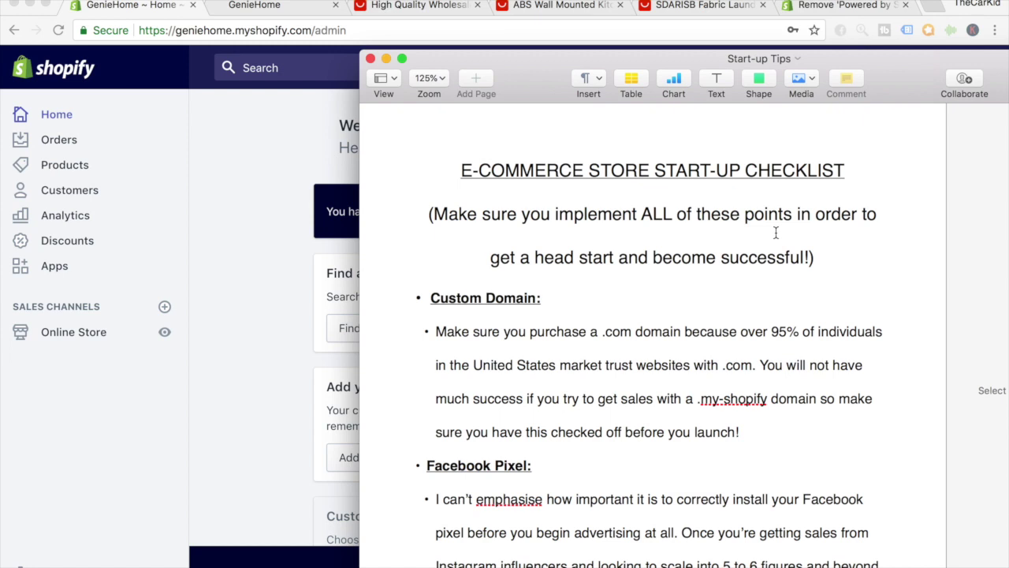
pyautogui.scroll(-20, 776, 233)
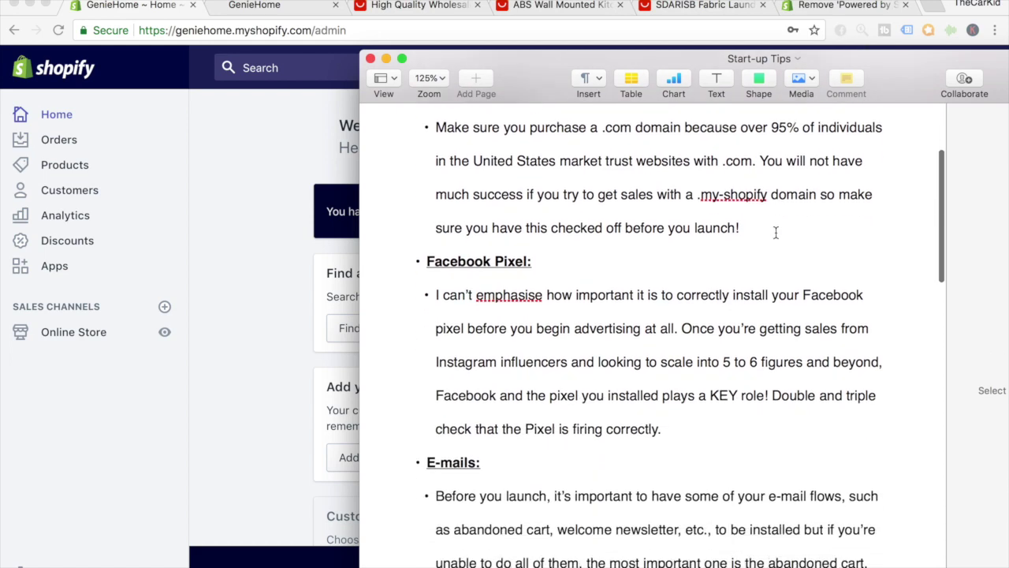
pyautogui.scroll(-20, 776, 238)
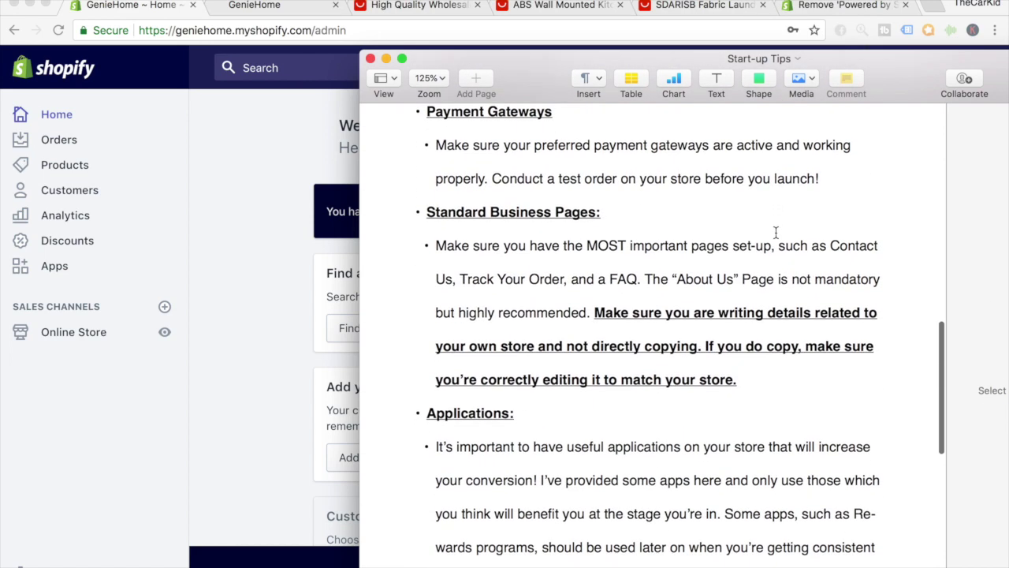
pyautogui.scroll(-1, 776, 238)
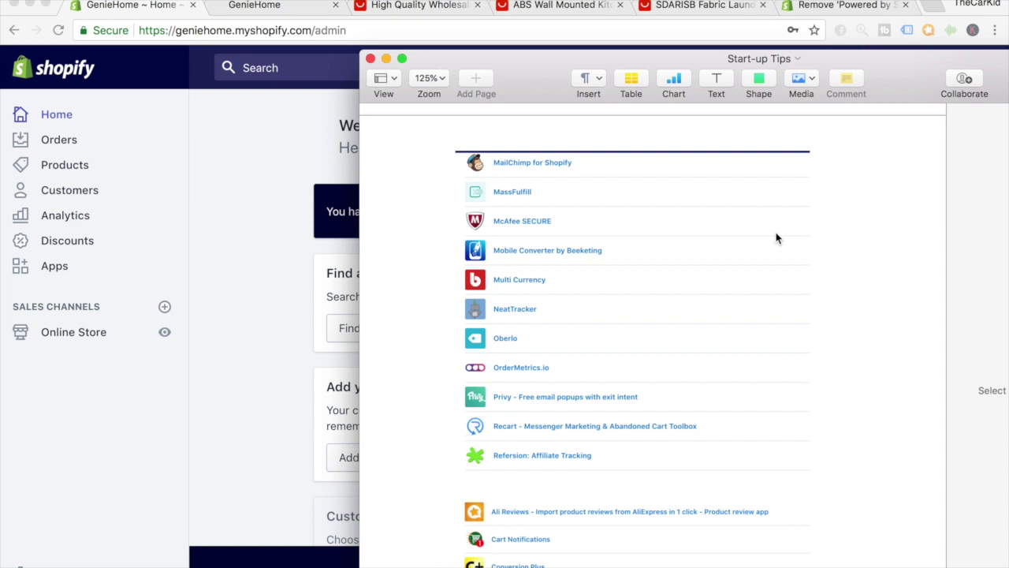
pyautogui.scroll(-2, 776, 238)
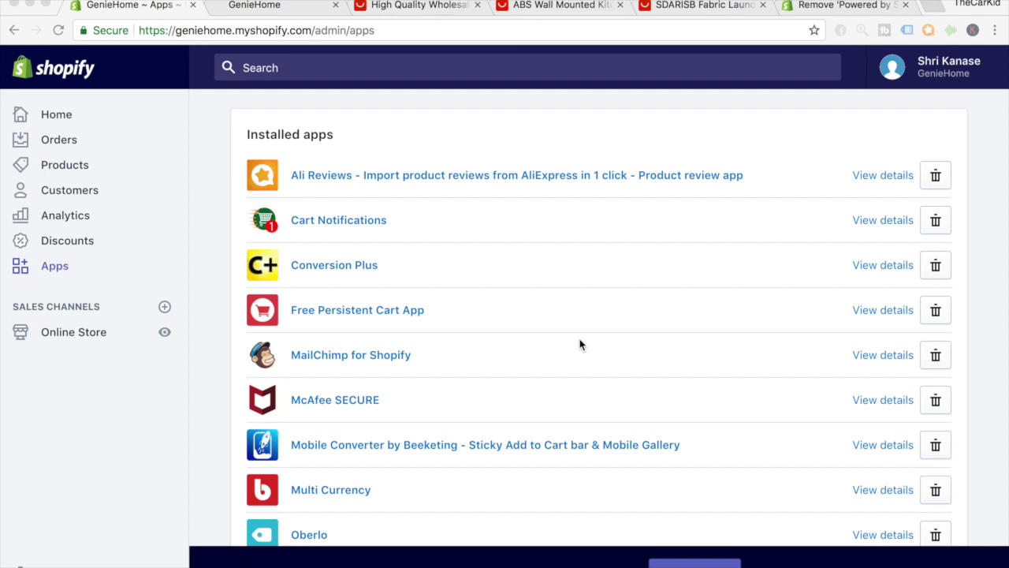
# - Review the installed apps in the Shopify admin, from Ali Reviews to Recart
pyautogui.scroll(-2, 580, 345)
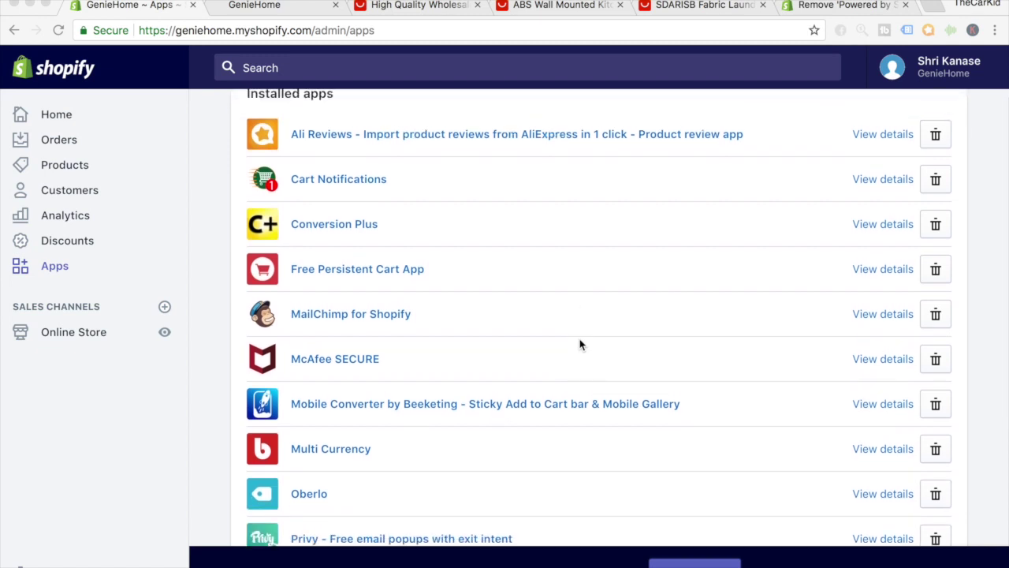
pyautogui.scroll(-3, 580, 345)
pyautogui.scroll(4, 579, 344)
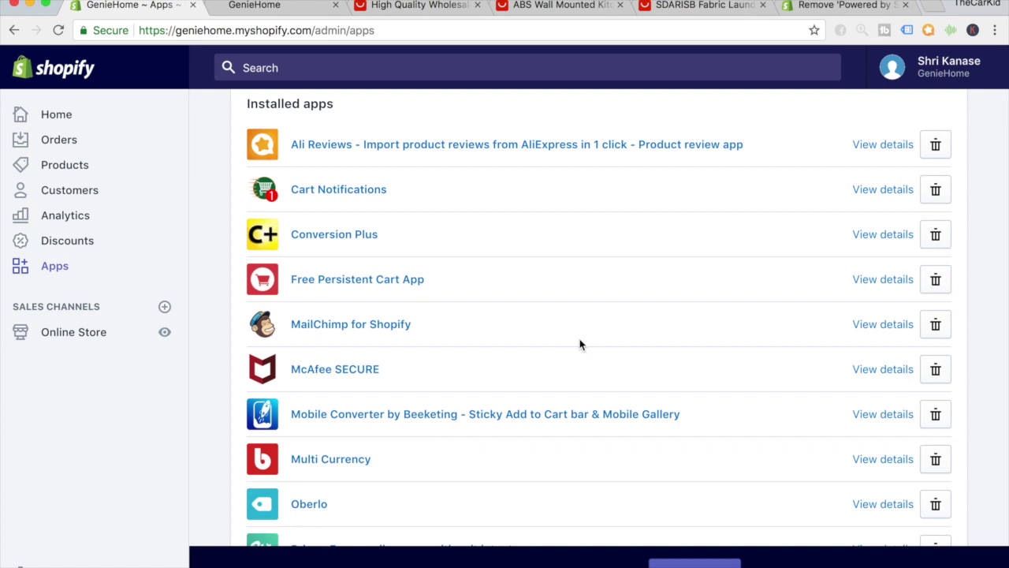
pyautogui.scroll(-3, 579, 344)
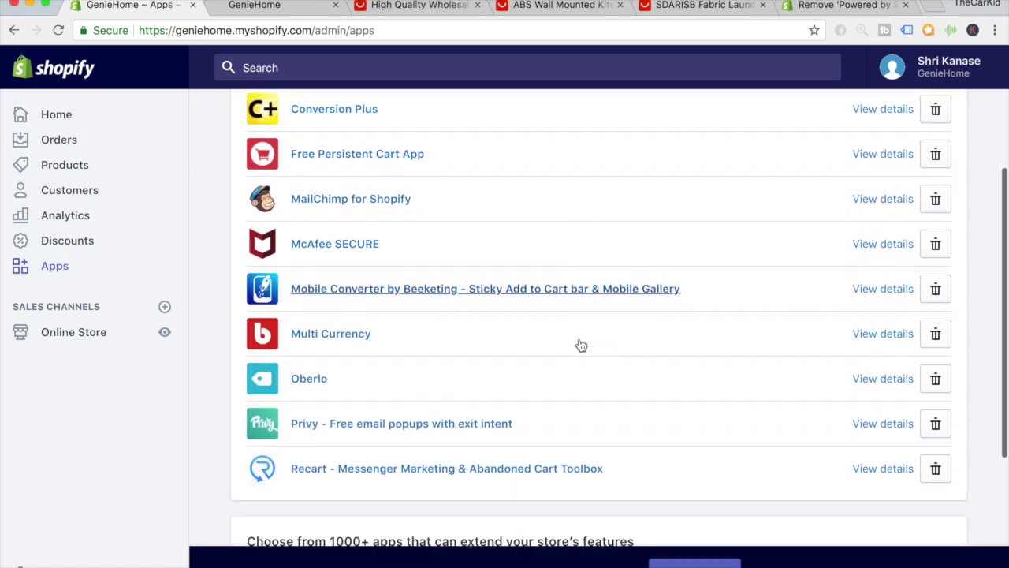
pyautogui.scroll(4, 579, 344)
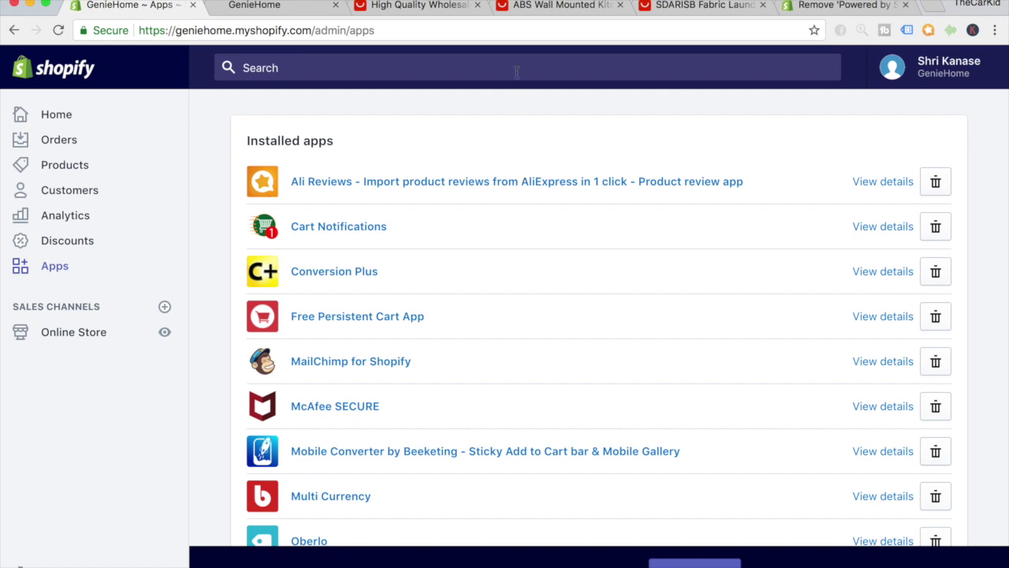
# - Examine the price, rating and orders on the AliExpress listing for the ABS wall mounted kitchen organizer
pyautogui.click(518, 10)
pyautogui.scroll(-1, 575, 118)
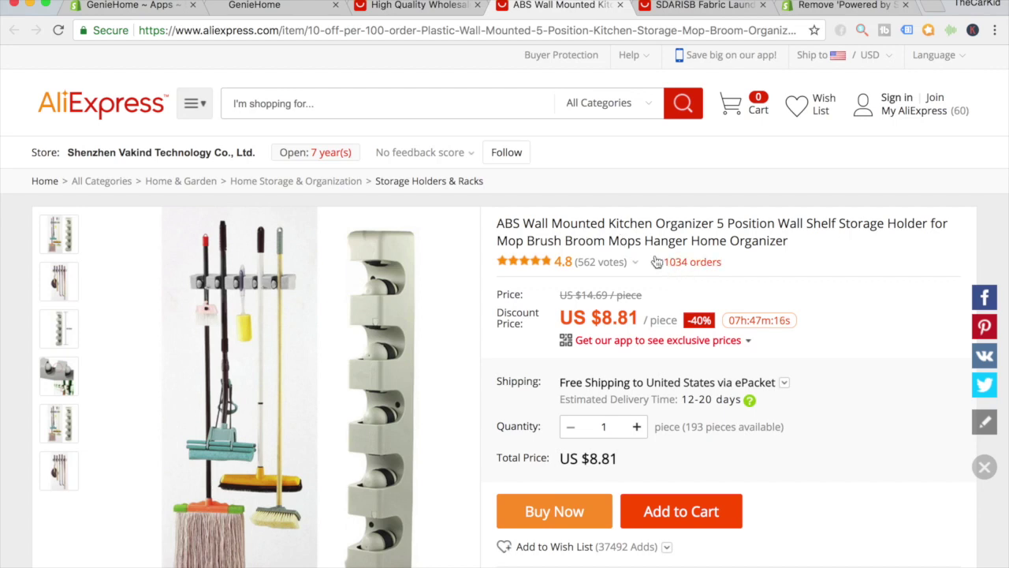
pyautogui.moveTo(603, 273)
# - Launch Oberlo from the Shopify store's installed apps and open the product import by URL or ID
pyautogui.click(149, 12)
pyautogui.scroll(-5, 328, 219)
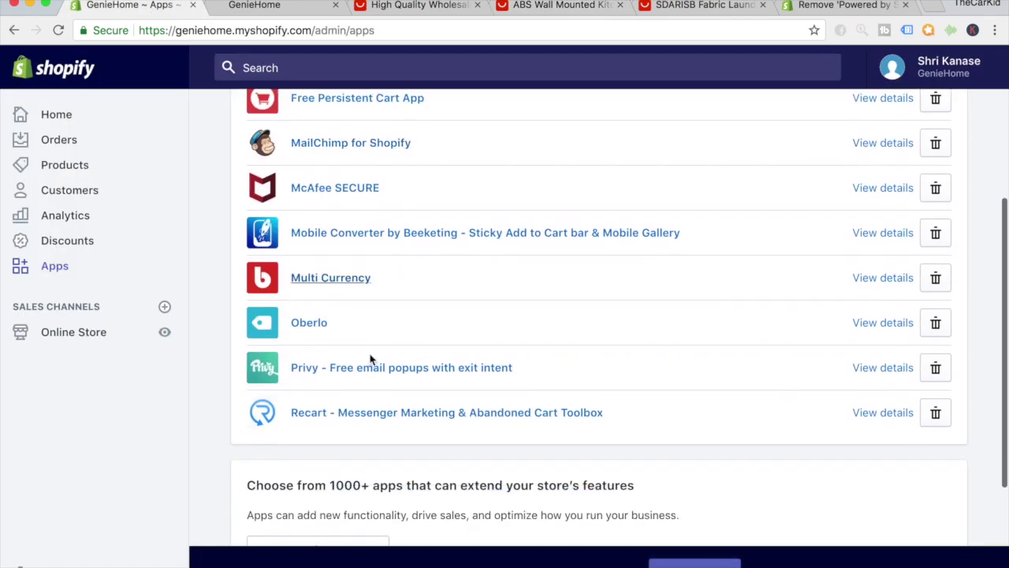
pyautogui.click(320, 336)
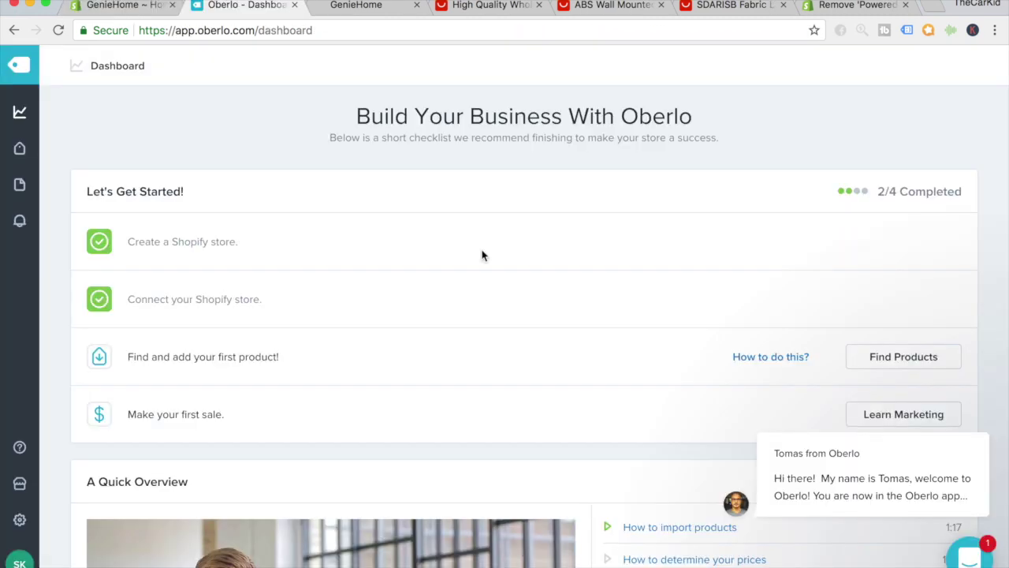
pyautogui.moveTo(24, 161)
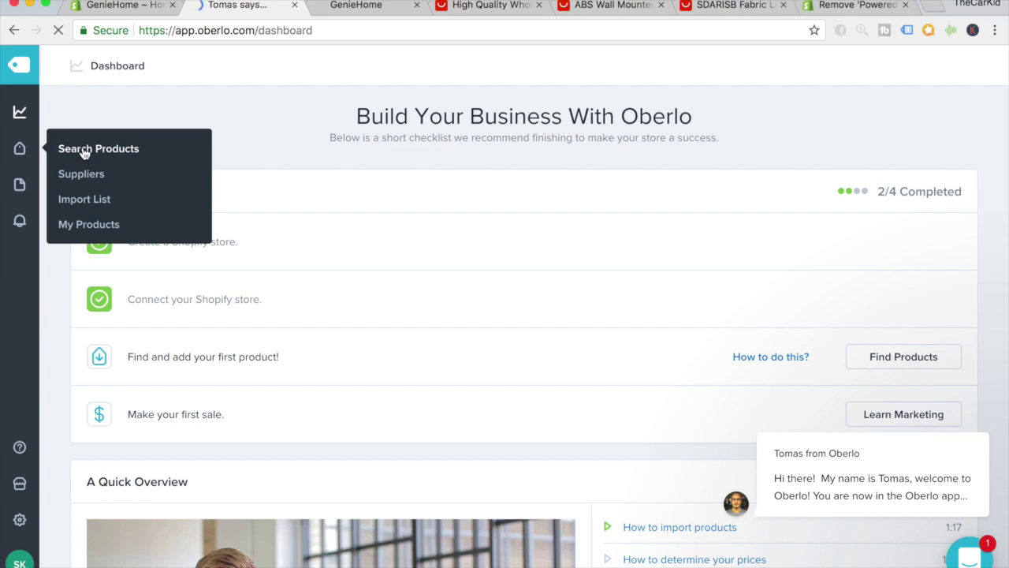
pyautogui.click(169, 197)
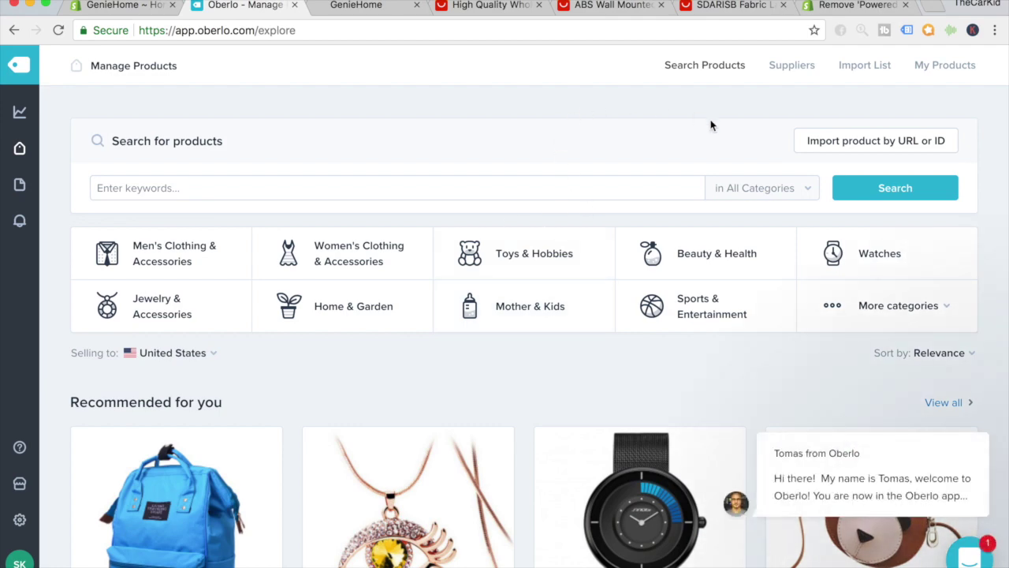
pyautogui.click(867, 150)
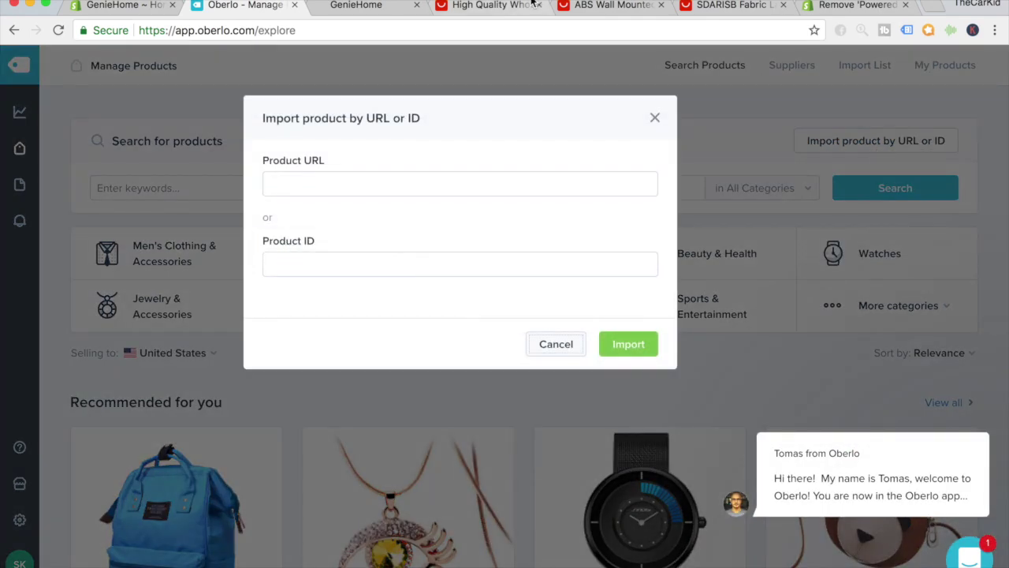
# - Import the ABS wall mounted kitchen organizer into Oberlo using the URL of its AliExpress listing
pyautogui.click(607, 5)
pyautogui.click(515, 32)
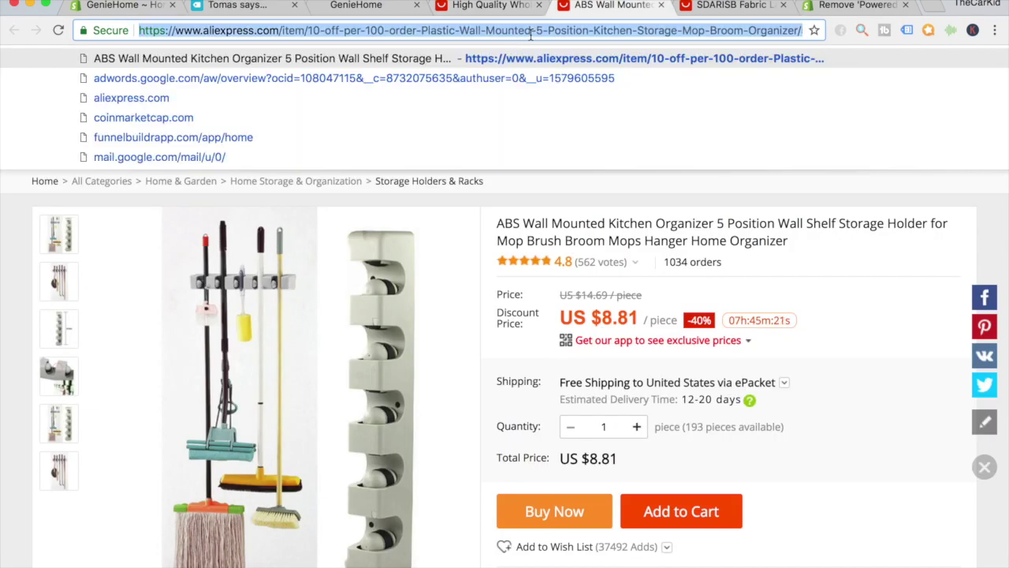
pyautogui.click(241, 7)
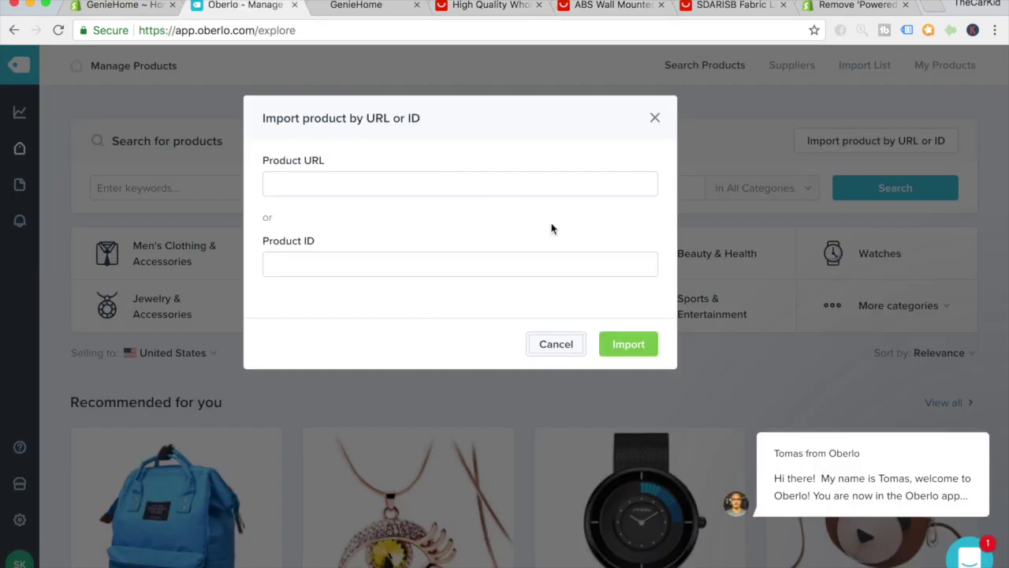
pyautogui.click(512, 186)
pyautogui.press('super+v')
pyautogui.click(638, 355)
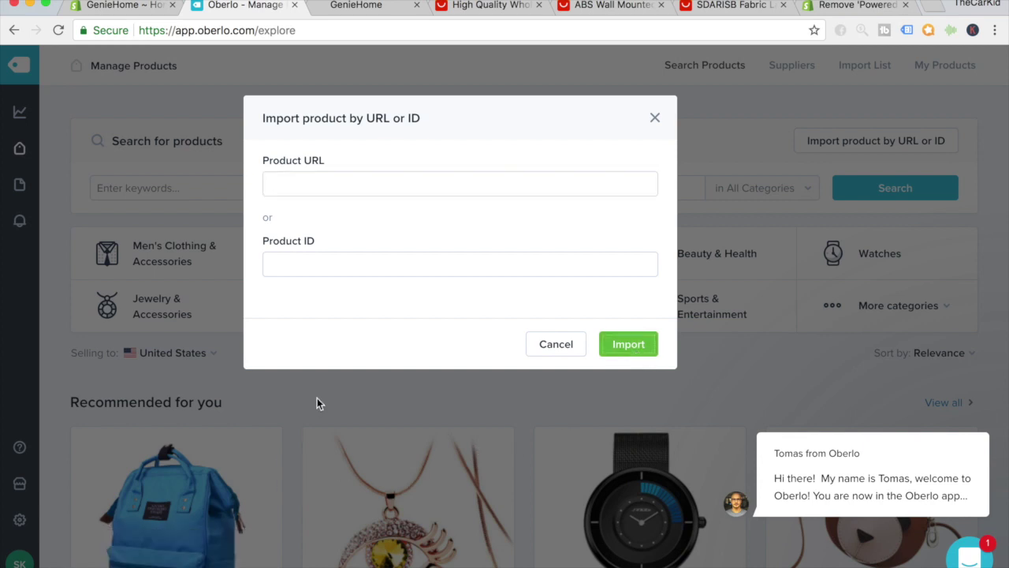
# - Import the SDARISB fabric laundry basket into Oberlo using the URL of its AliExpress listing
pyautogui.click(713, 6)
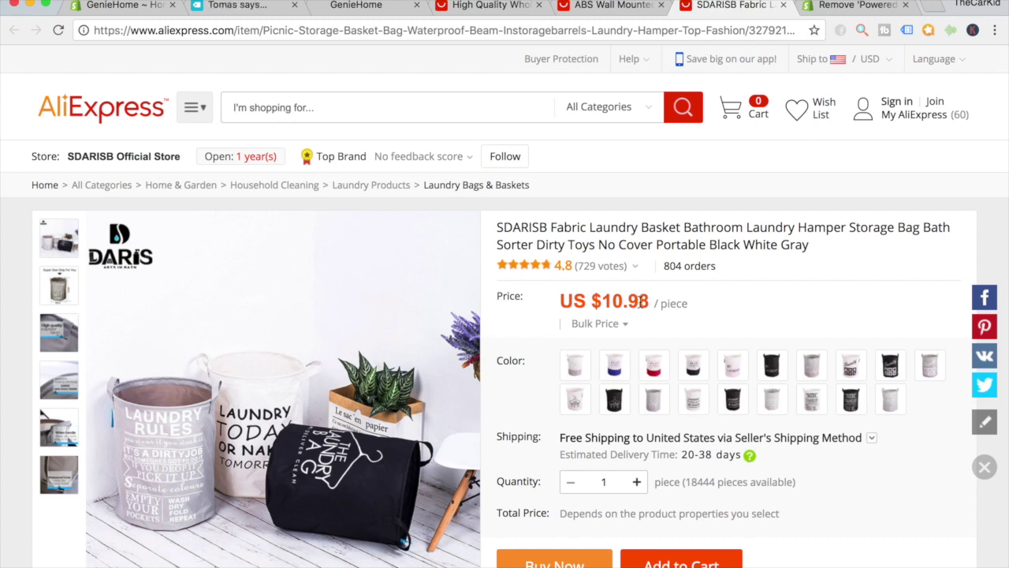
pyautogui.click(446, 32)
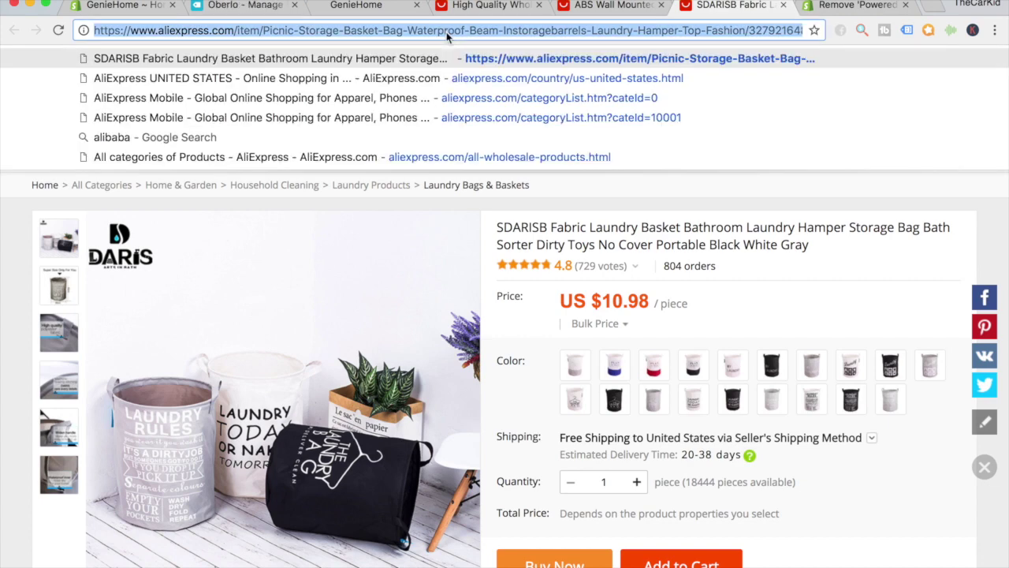
pyautogui.click(243, 12)
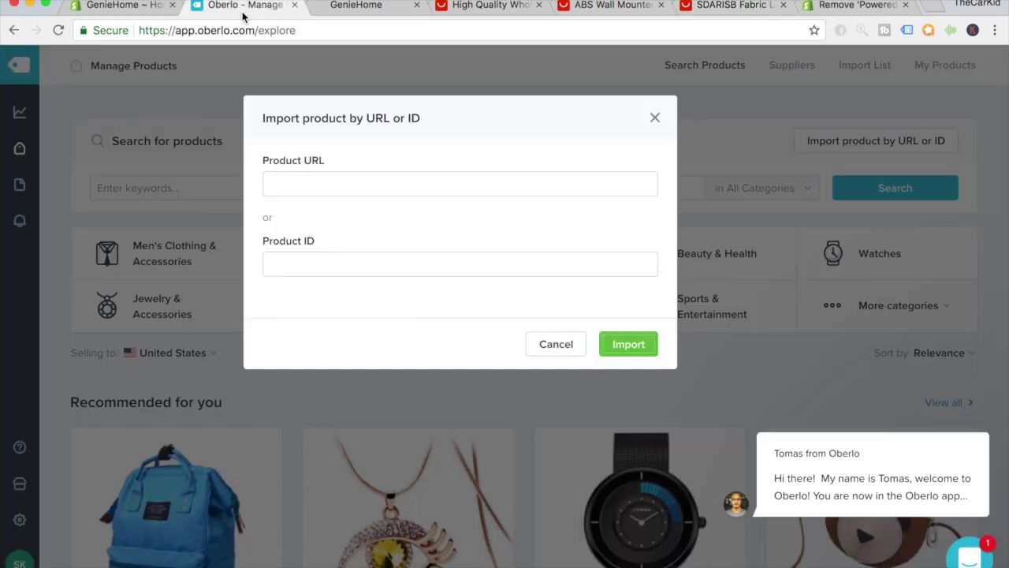
pyautogui.click(415, 187)
pyautogui.press('super+v')
pyautogui.click(648, 342)
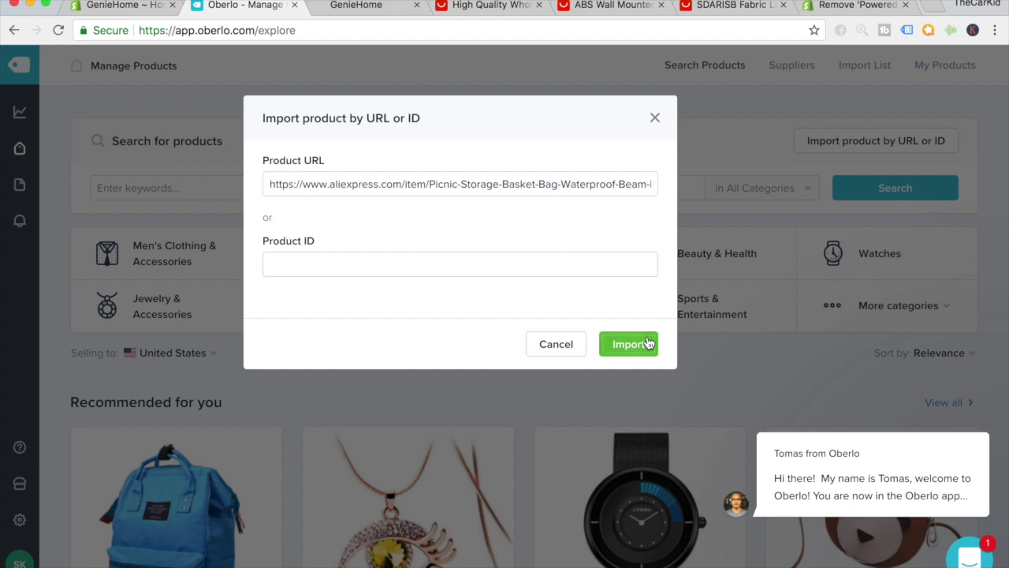
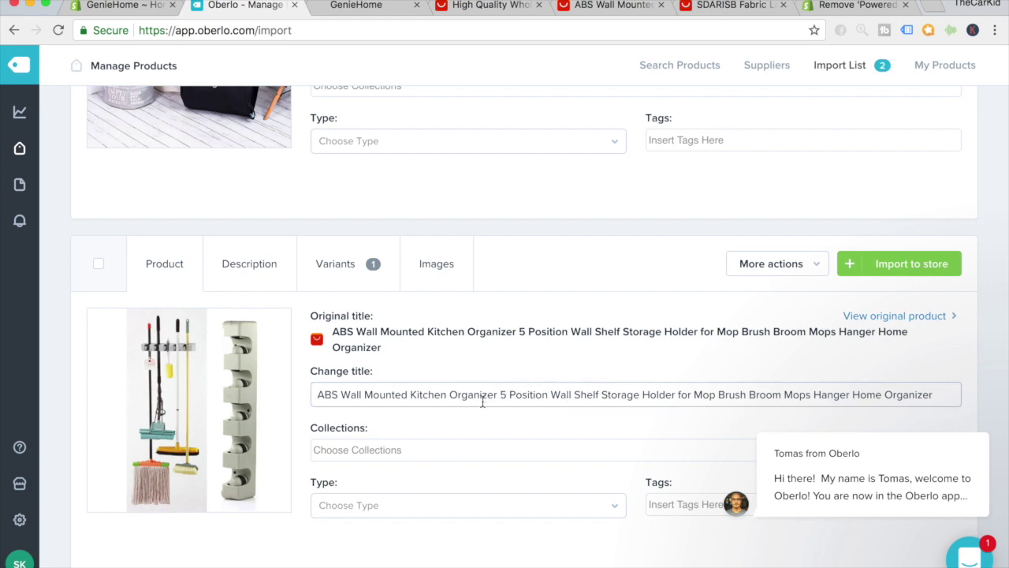
# - Retitle the wall mounted kitchen organizer as "Wall Shelf Storage Holder" and assign it to the Sale collection
pyautogui.tripleClick(609, 394)
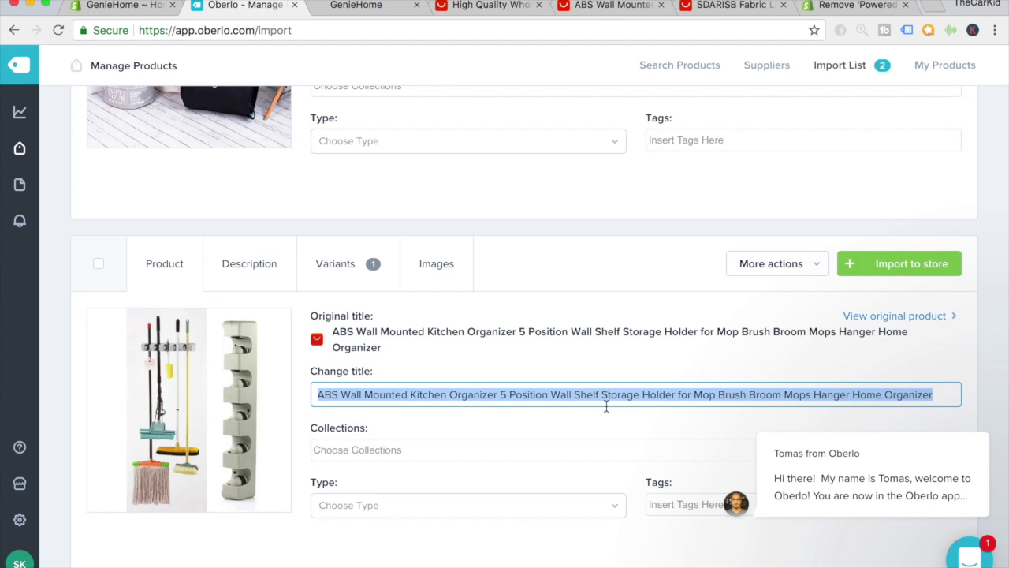
pyautogui.write('Wall')
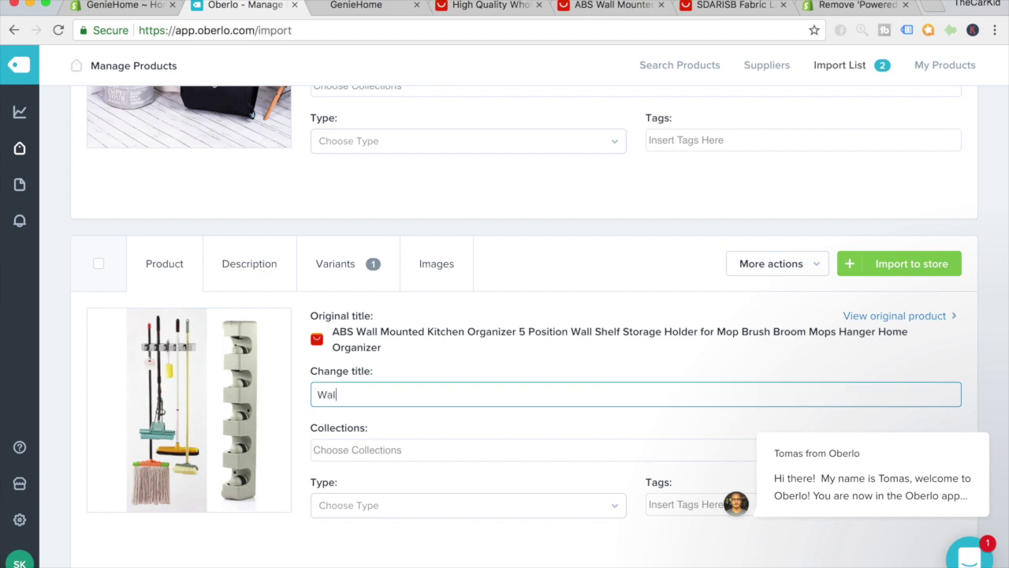
pyautogui.write(' Shelf Storage Holder')
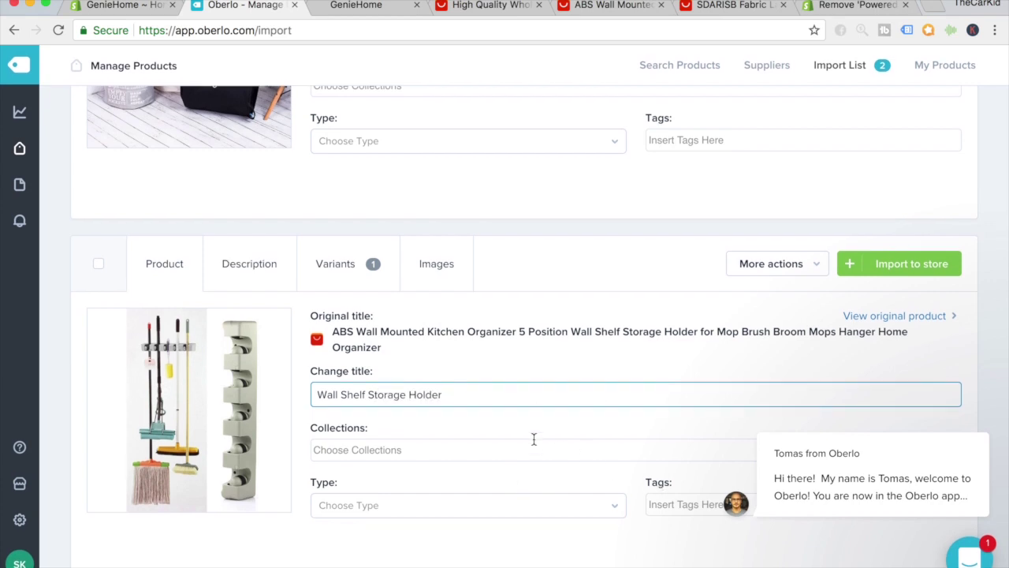
pyautogui.click(370, 455)
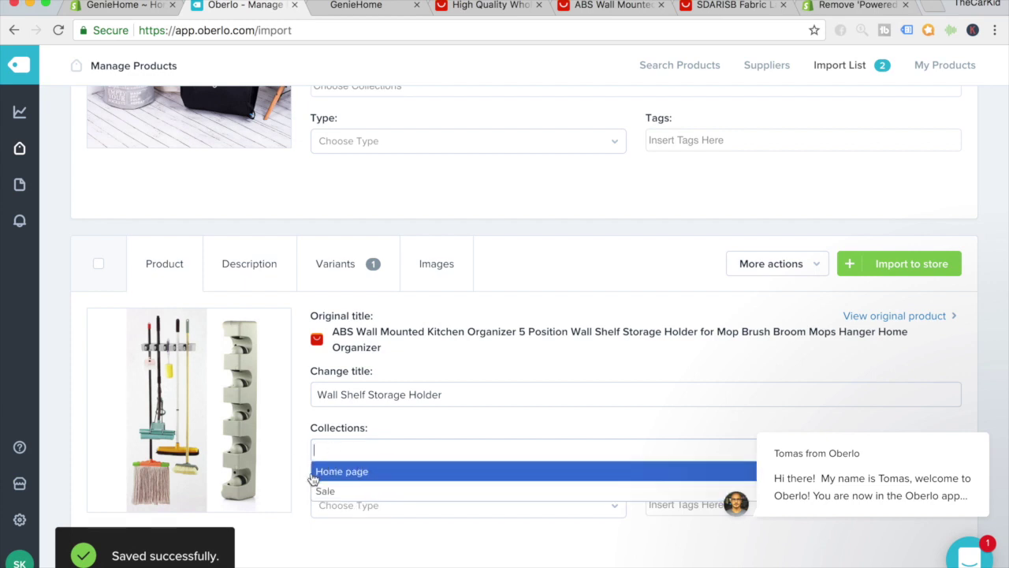
pyautogui.click(338, 493)
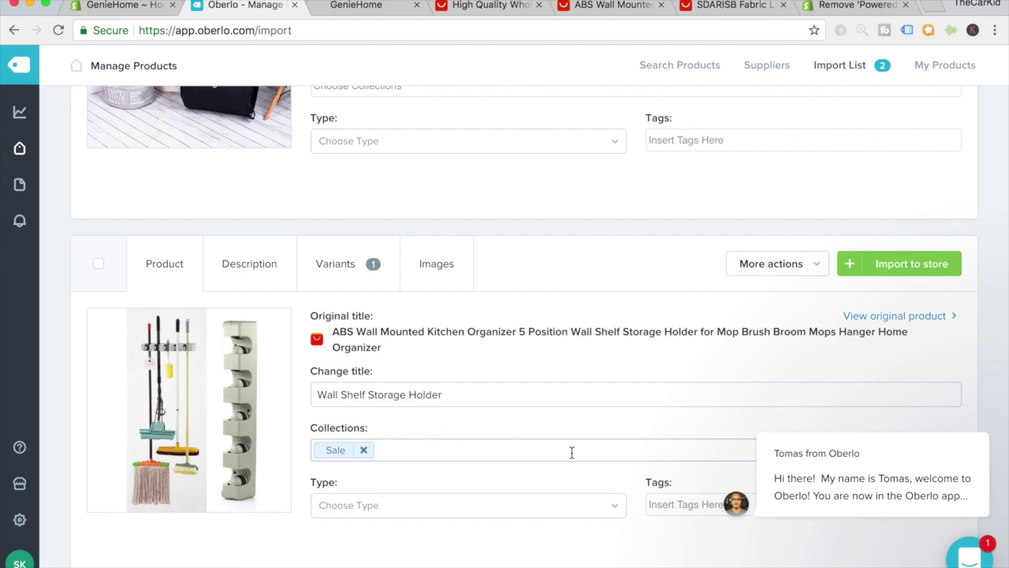
pyautogui.click(956, 416)
# - Copy the product title "Wall Shelf Storage Holder" and add it as a tag on the same product
pyautogui.scroll(-1, 743, 475)
pyautogui.scroll(1, 680, 497)
pyautogui.tripleClick(418, 396)
pyautogui.hotkey('ctrl', 'c')
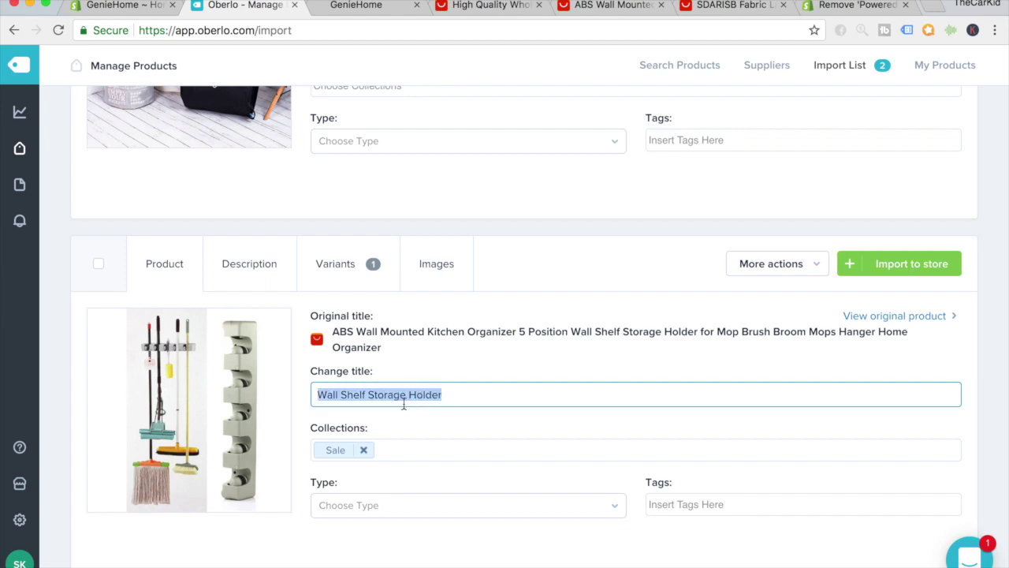
pyautogui.click(688, 509)
pyautogui.hotkey('ctrl', 'v')
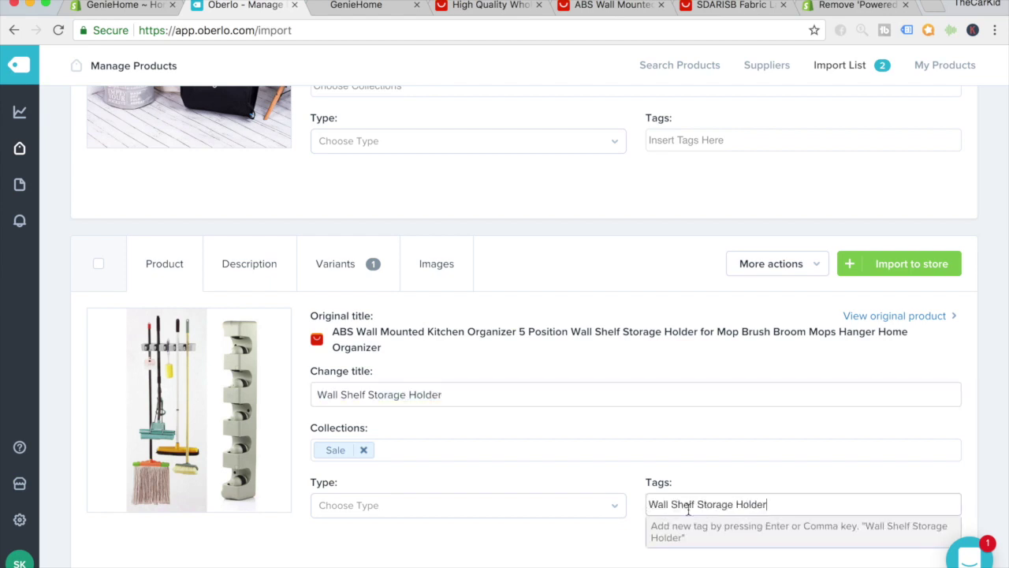
pyautogui.press('Return')
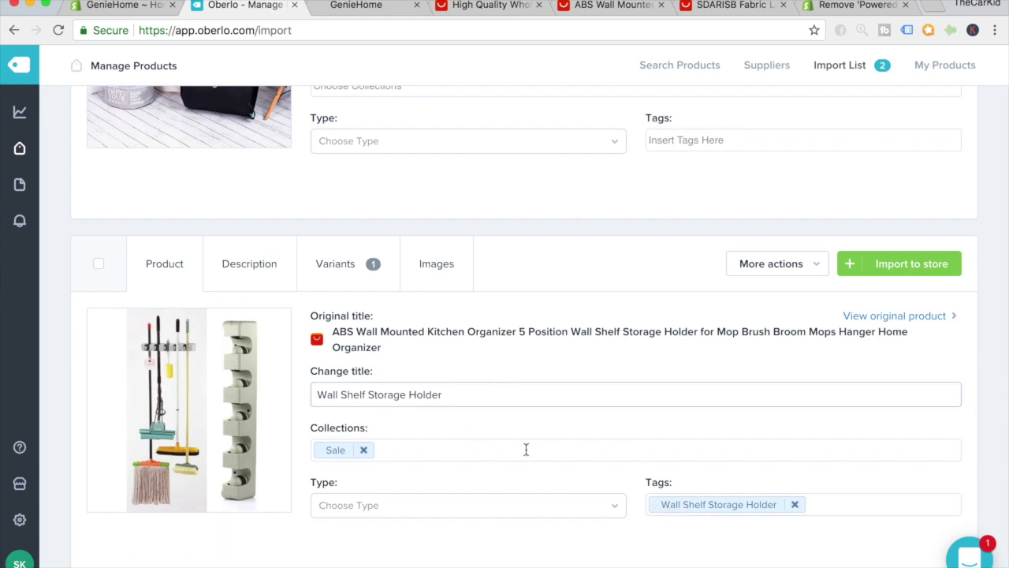
# - Add the tags "home storage" and "home" to the Wall Shelf Storage Holder
pyautogui.click(819, 505)
pyautogui.write('hom')
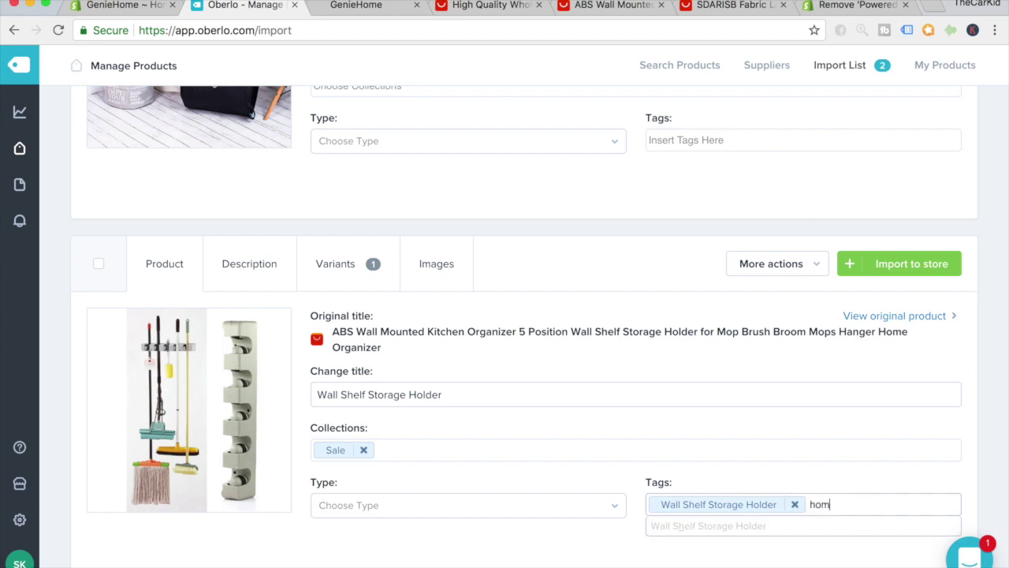
pyautogui.write('e storage')
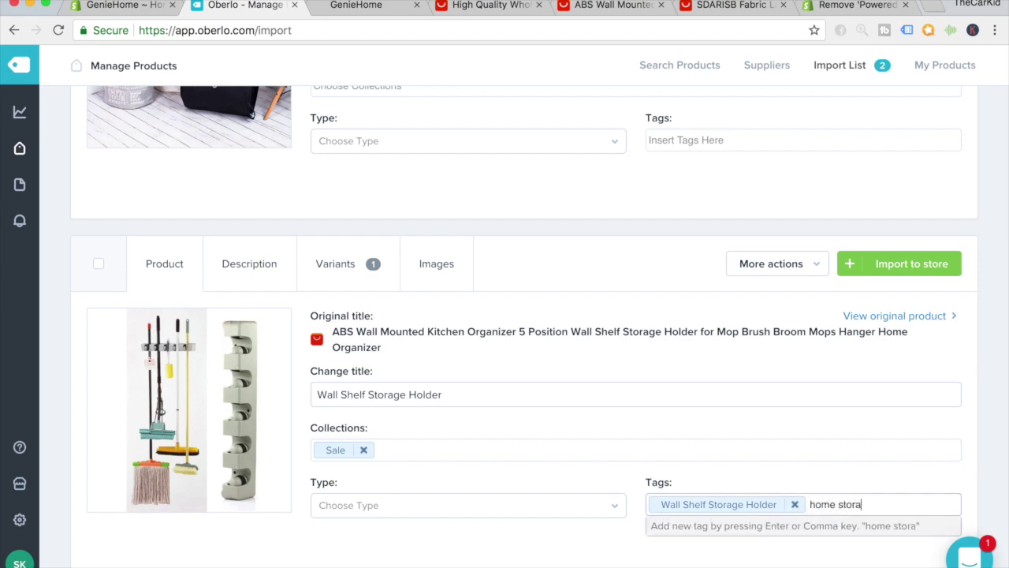
pyautogui.press('Return')
pyautogui.write('home')
pyautogui.press('Return')
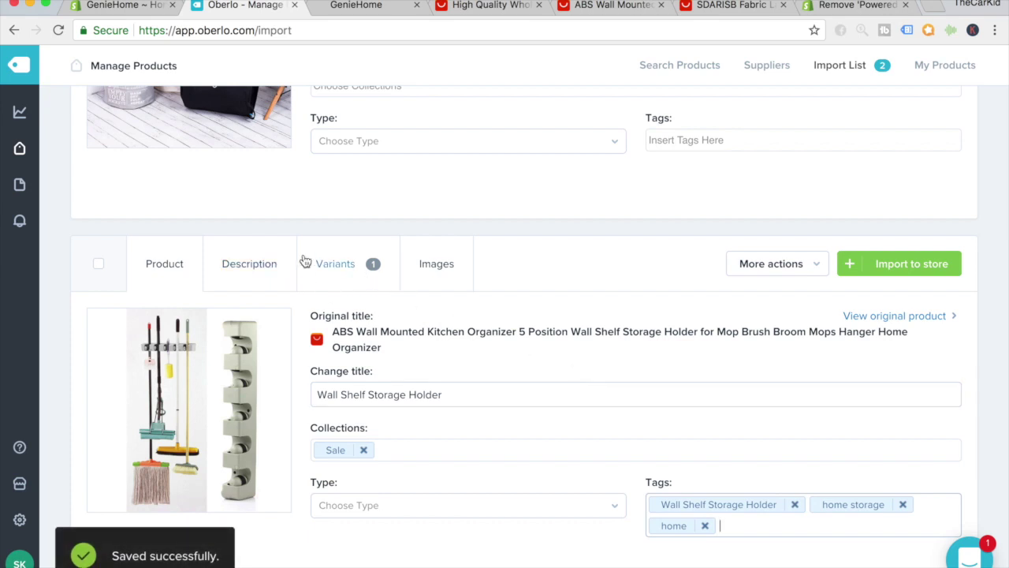
# - Add the photo of bats and clubs hanging from the holder and the repeated mop-and-broom photo to the Wall Shelf Storage Holder's images
pyautogui.click(433, 264)
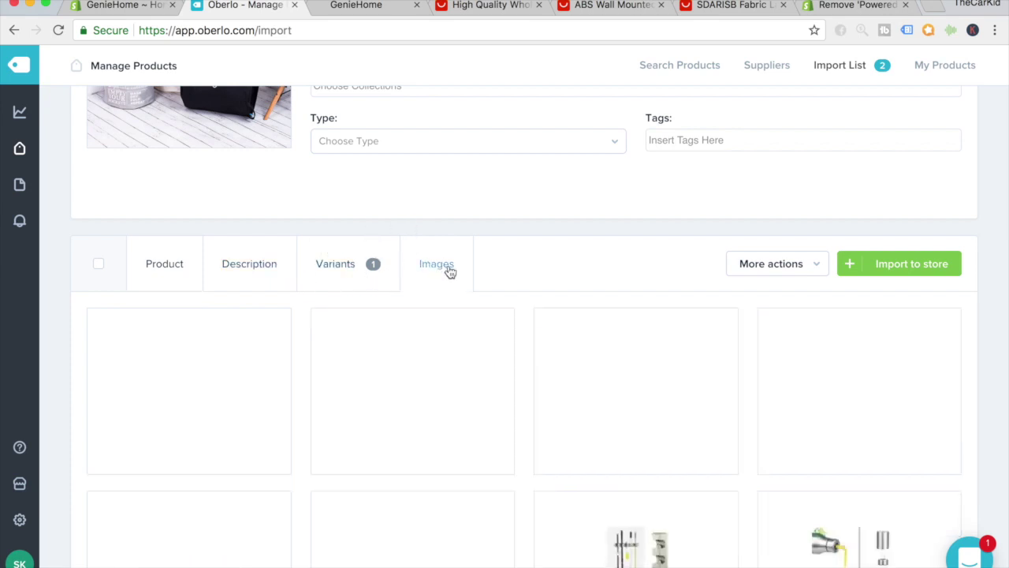
pyautogui.scroll(-1, 447, 270)
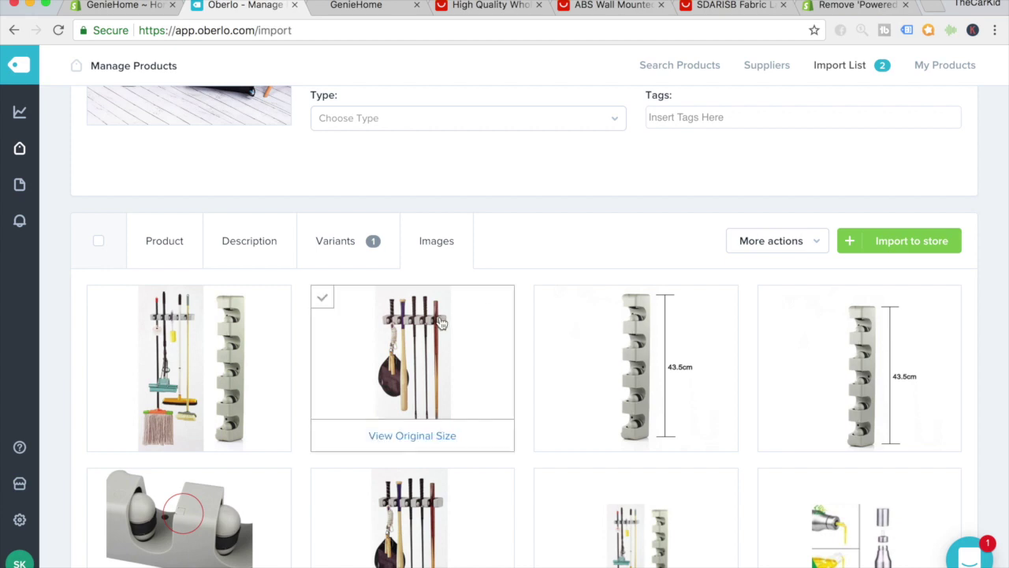
pyautogui.scroll(-5, 453, 321)
pyautogui.scroll(-10, 441, 324)
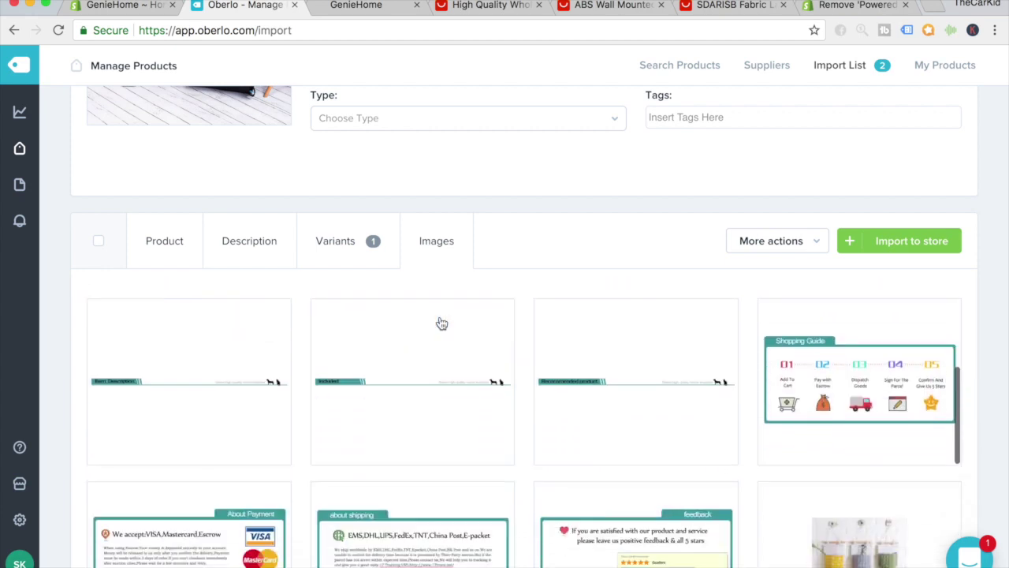
pyautogui.scroll(-2, 441, 323)
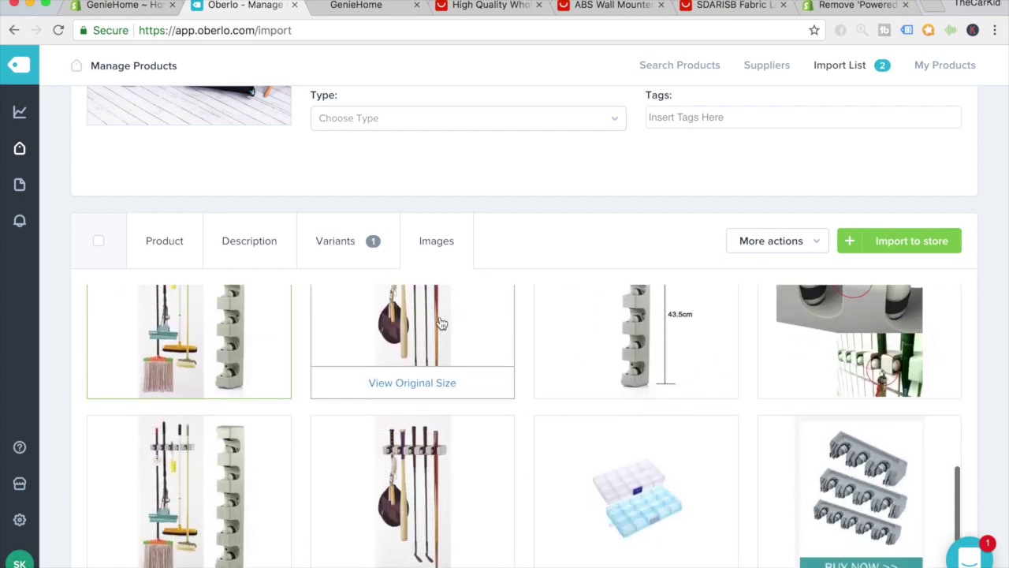
pyautogui.scroll(3, 378, 355)
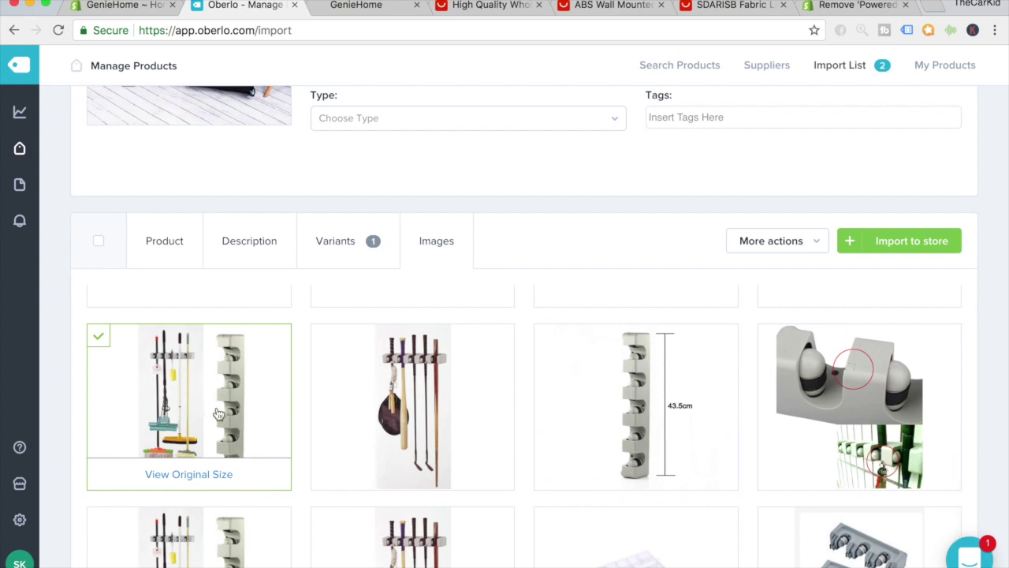
pyautogui.scroll(-3, 209, 406)
pyautogui.scroll(2, 328, 515)
pyautogui.scroll(-1, 326, 516)
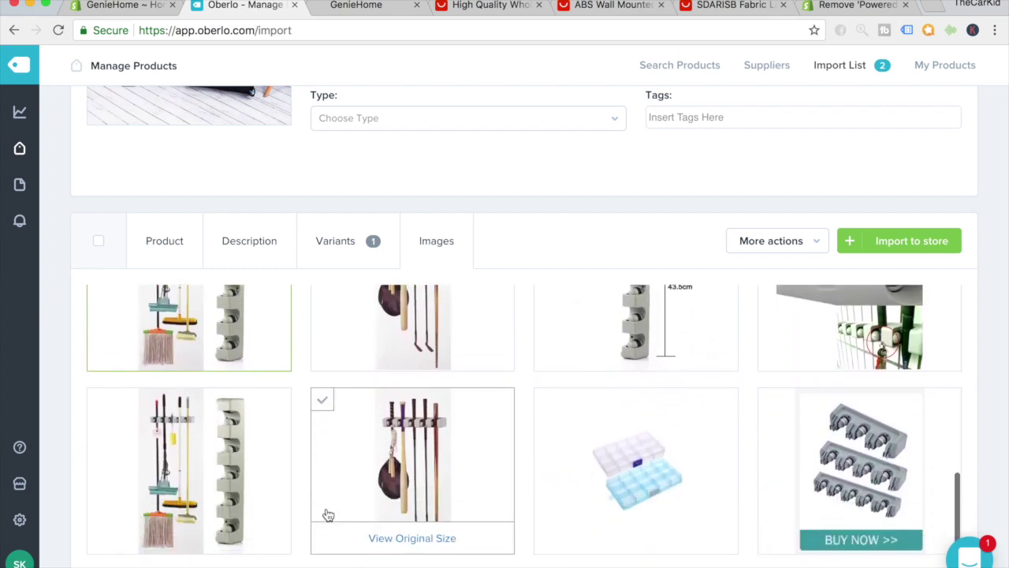
pyautogui.click(386, 347)
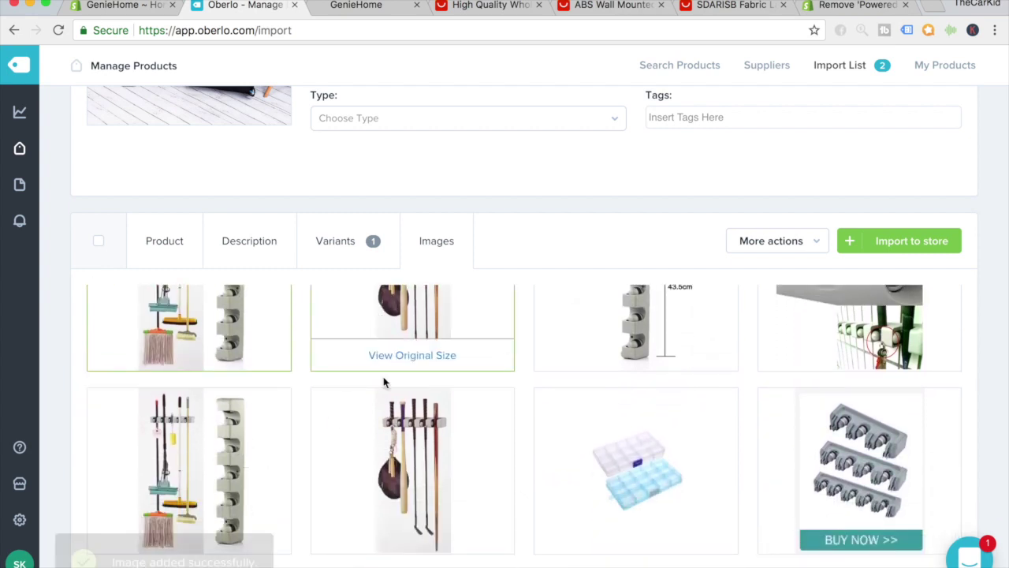
pyautogui.scroll(2, 387, 379)
pyautogui.scroll(-3, 221, 412)
pyautogui.click(222, 413)
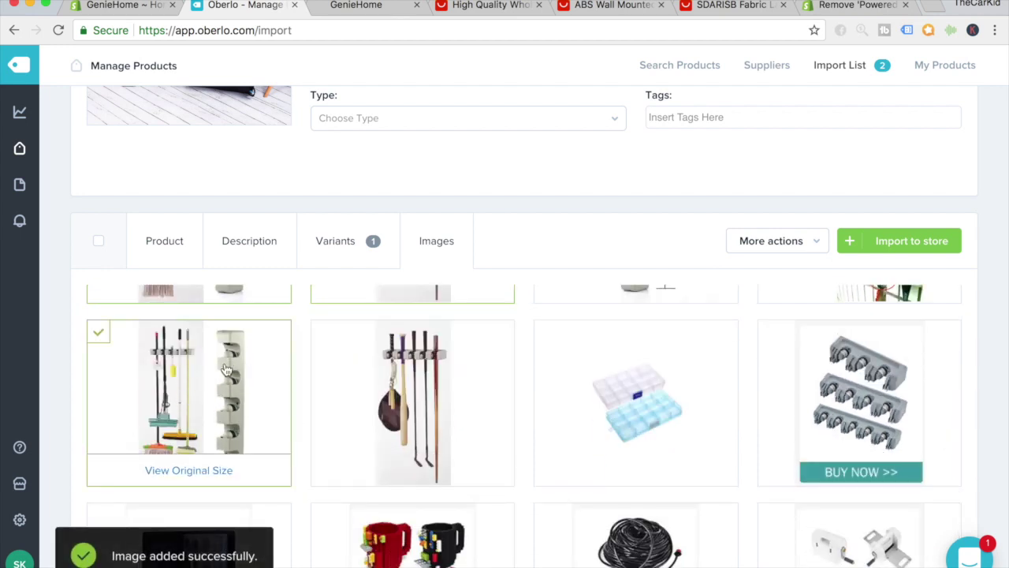
# - Add the first 43.5cm dimension photo and the close-up of the gripping balls to the same product's images
pyautogui.scroll(-3, 237, 370)
pyautogui.scroll(-4, 226, 369)
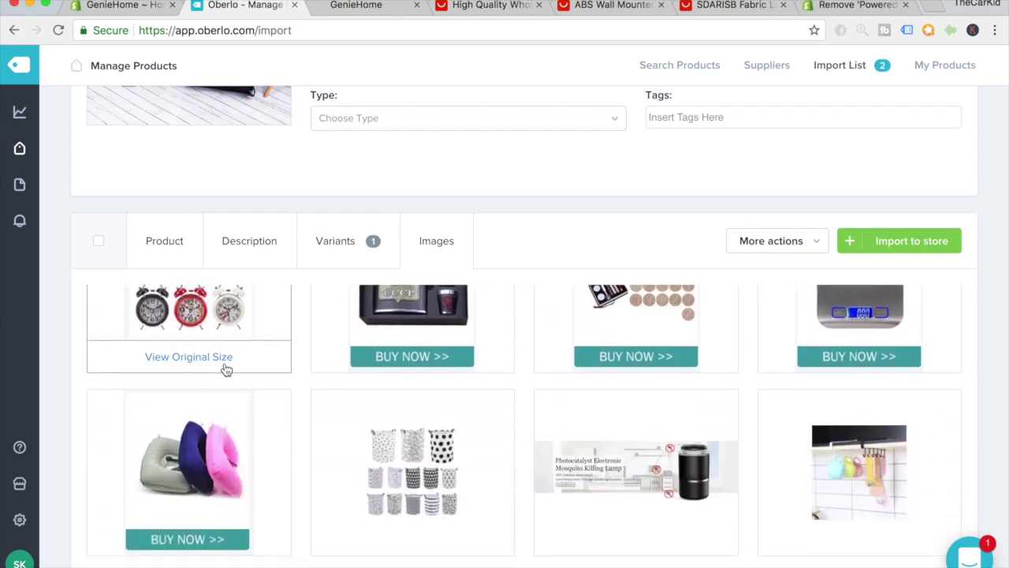
pyautogui.scroll(15, 226, 369)
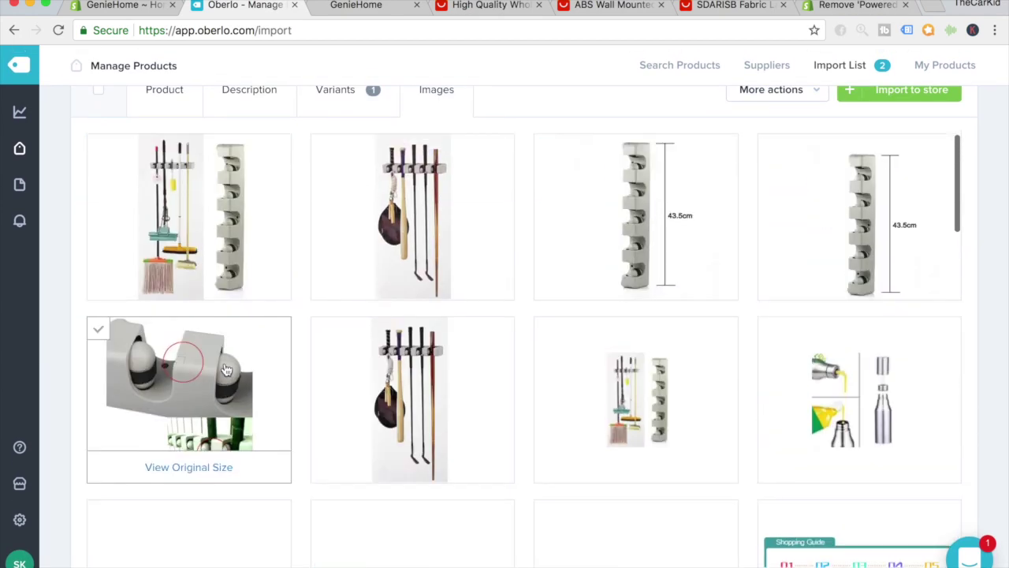
pyautogui.scroll(1, 227, 369)
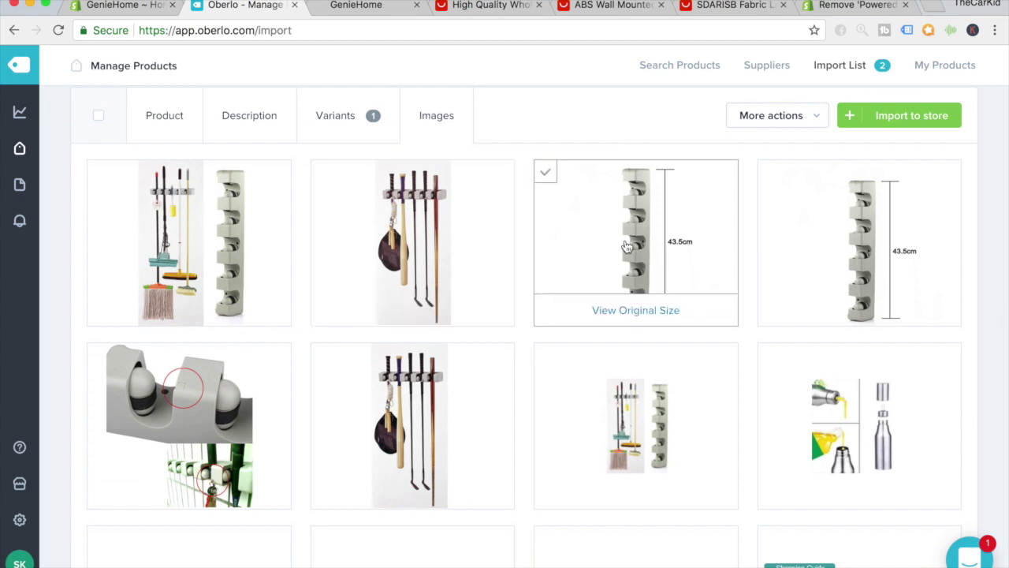
pyautogui.click(221, 404)
pyautogui.scroll(2, 410, 315)
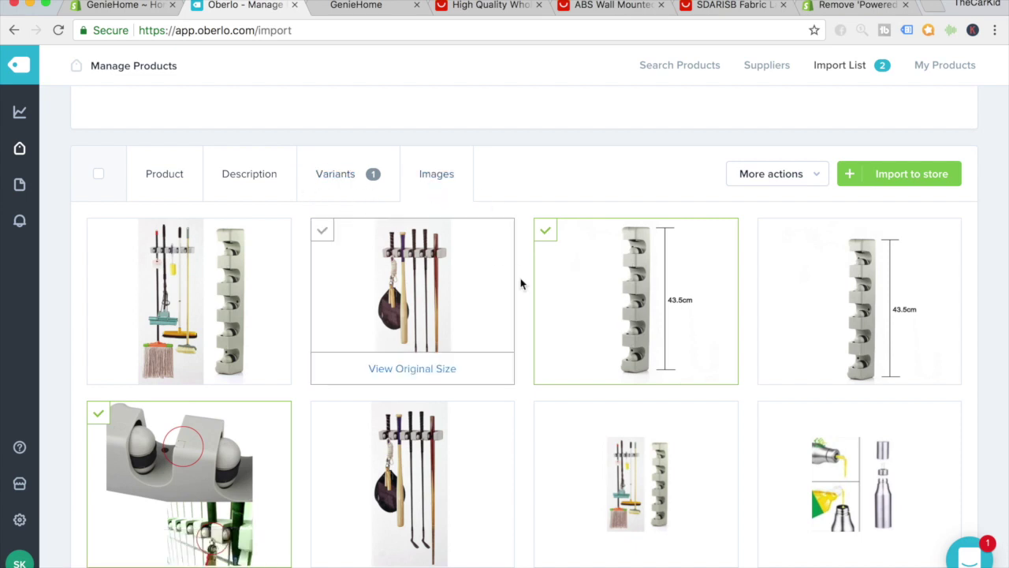
# - Set the Wall Shelf Storage Holder variant's price to 24.95 USD and its compared at price to 49.99 USD
pyautogui.click(380, 197)
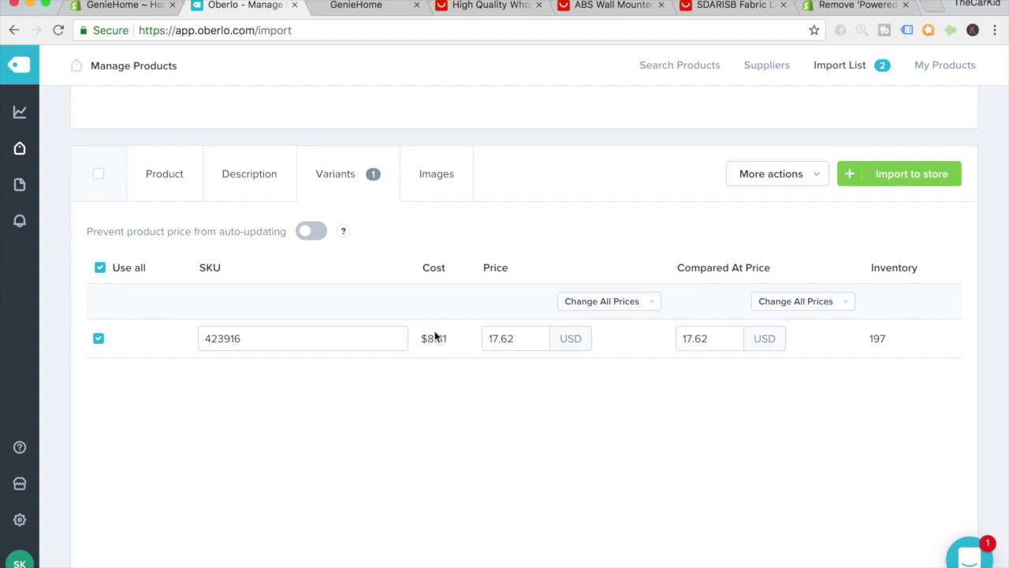
pyautogui.doubleClick(528, 340)
pyautogui.write('24.95')
pyautogui.click(586, 421)
pyautogui.doubleClick(709, 338)
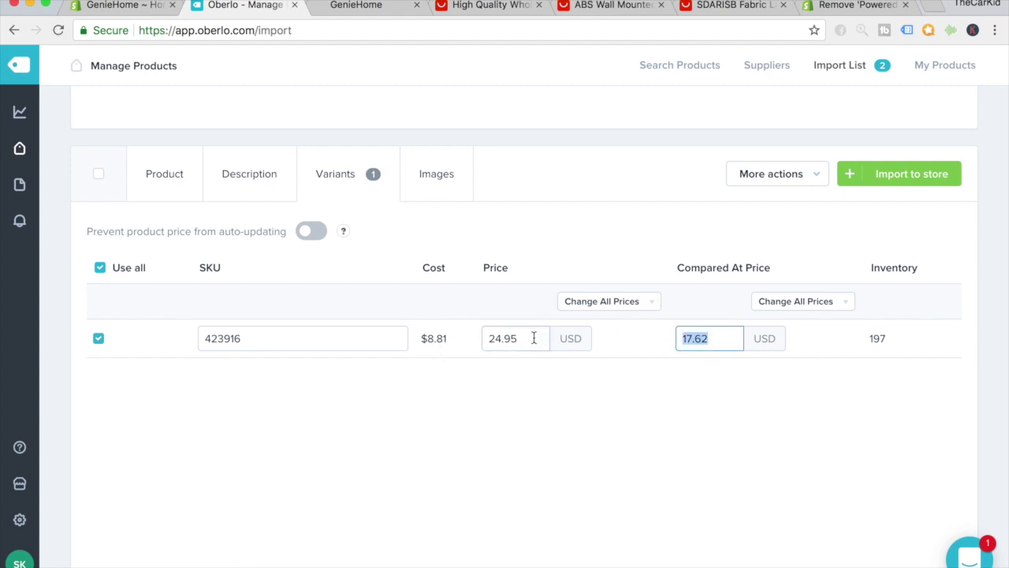
pyautogui.write('49.99')
pyautogui.click(614, 444)
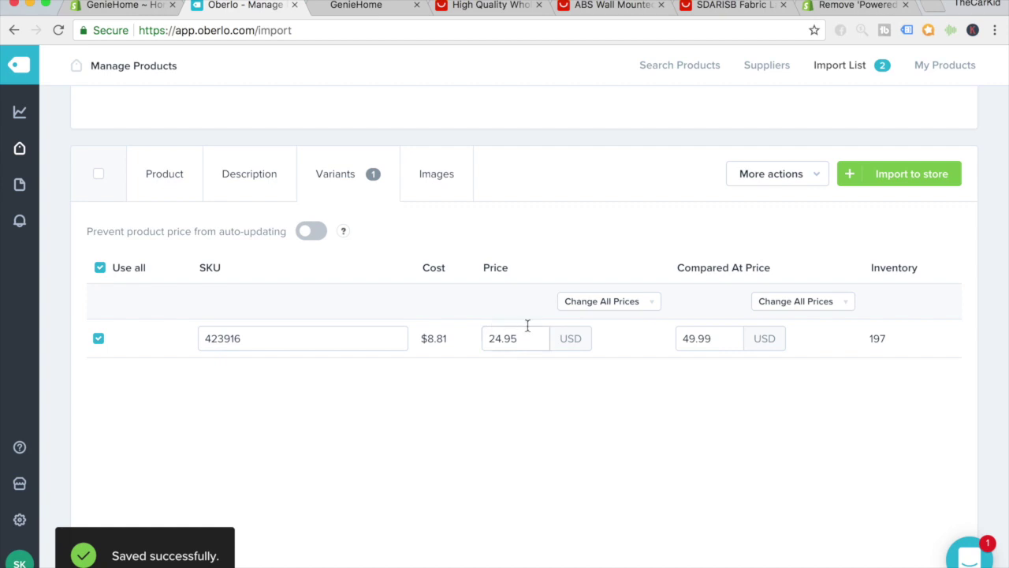
# - Check the Wall Shelf Storage Holder's description through its shipping section and import the product to the Shopify store
pyautogui.click(256, 172)
pyautogui.scroll(-4, 359, 347)
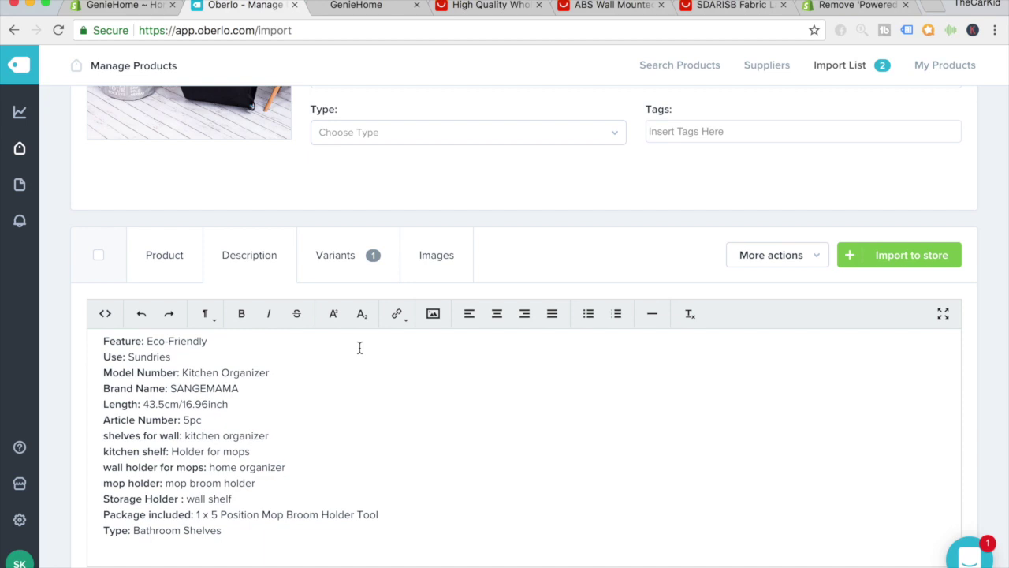
pyautogui.scroll(3, 374, 395)
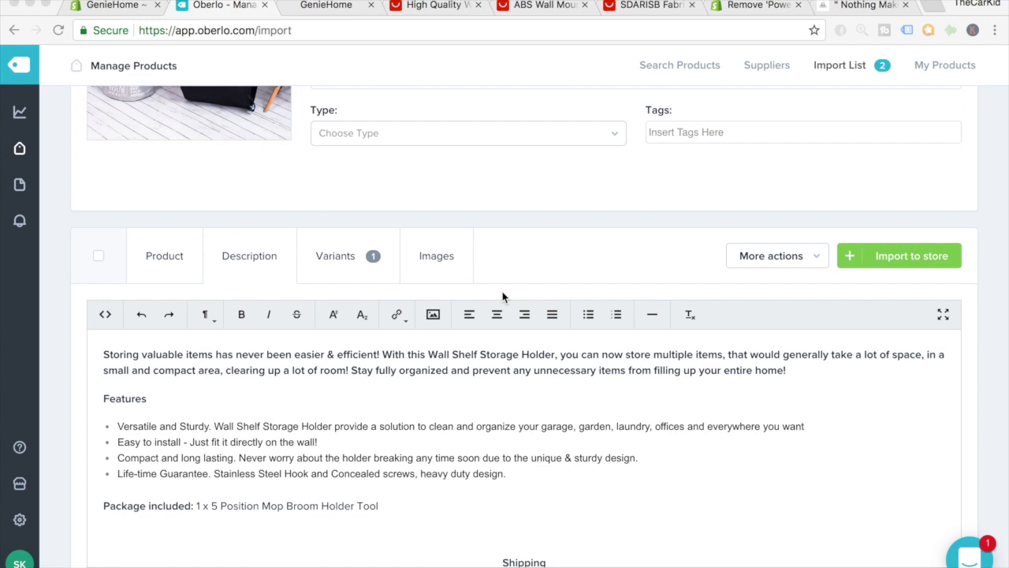
pyautogui.scroll(-1, 502, 297)
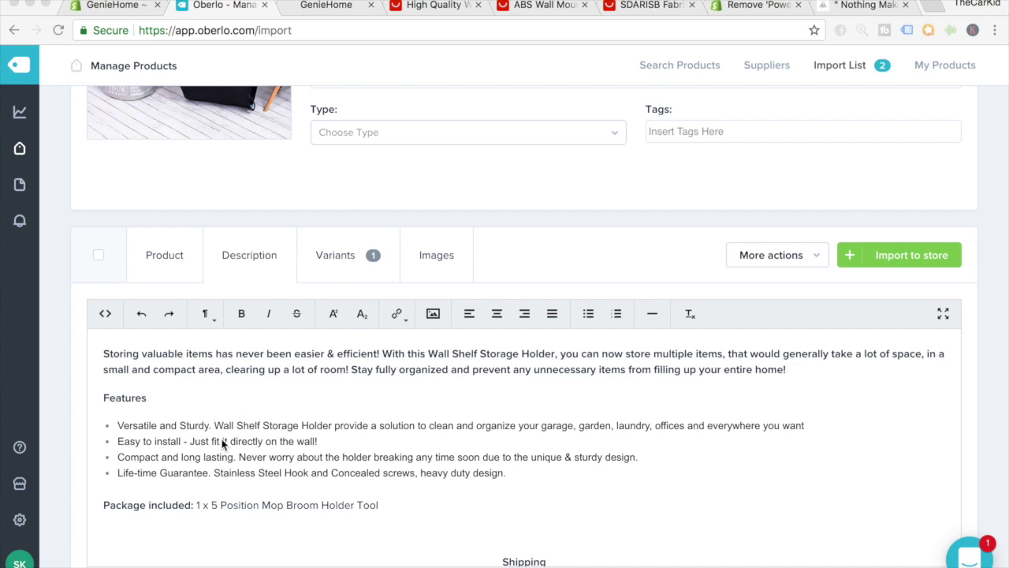
pyautogui.scroll(-3, 232, 484)
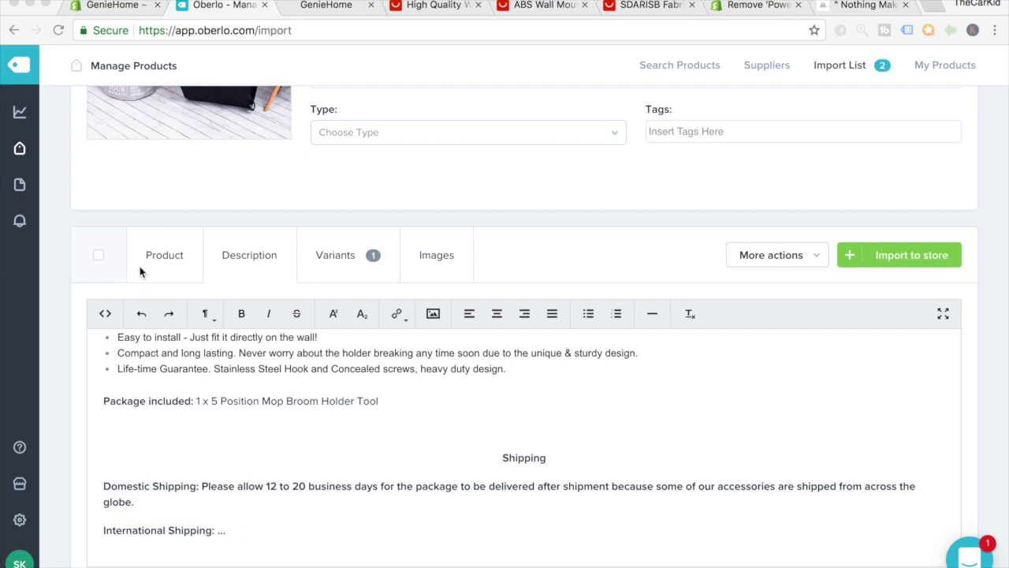
pyautogui.click(166, 270)
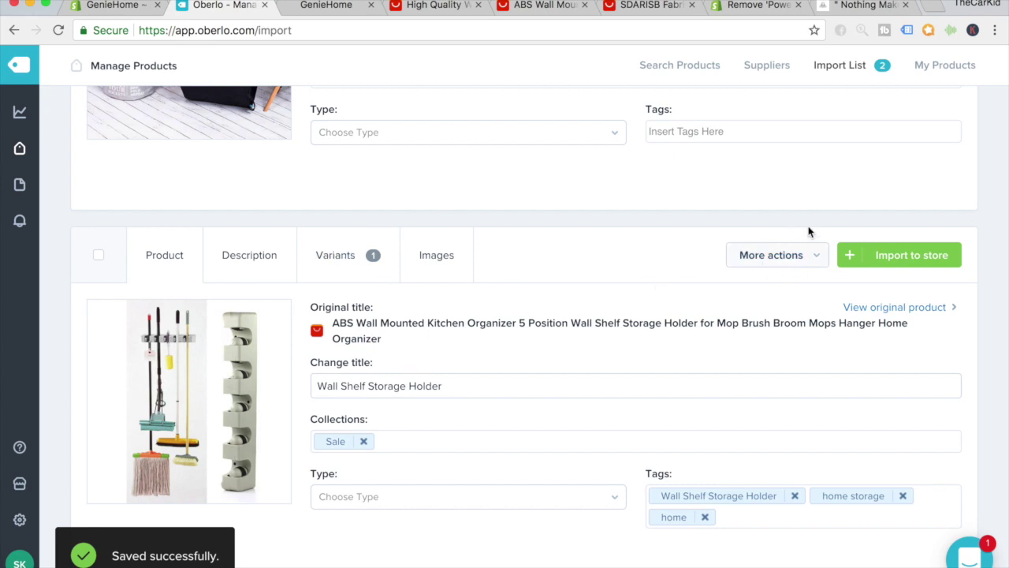
pyautogui.click(868, 269)
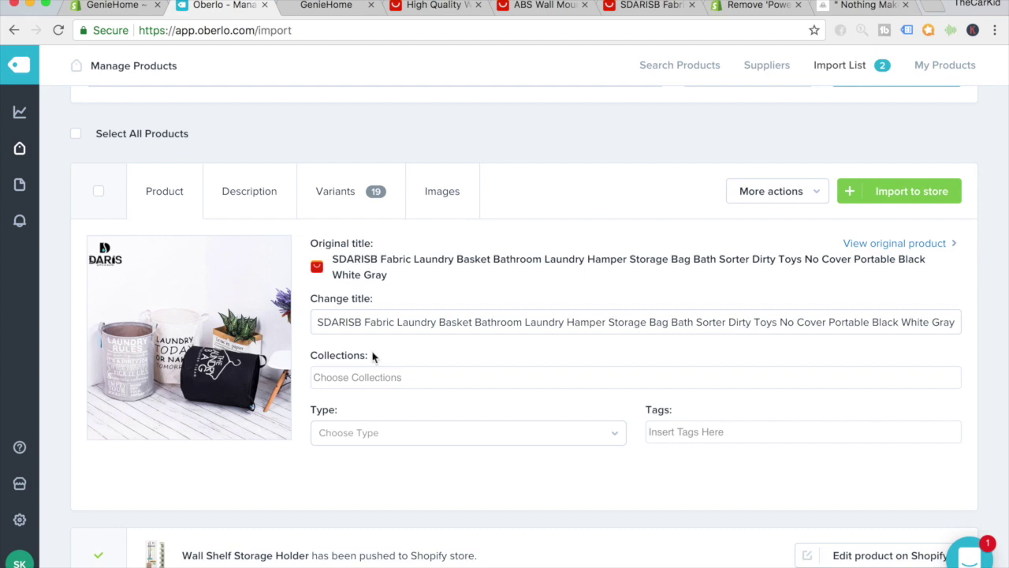
# - Retitle the SDARISB laundry basket product as "Fabric Laundry Basket"
pyautogui.click(374, 323)
pyautogui.doubleClick(375, 323)
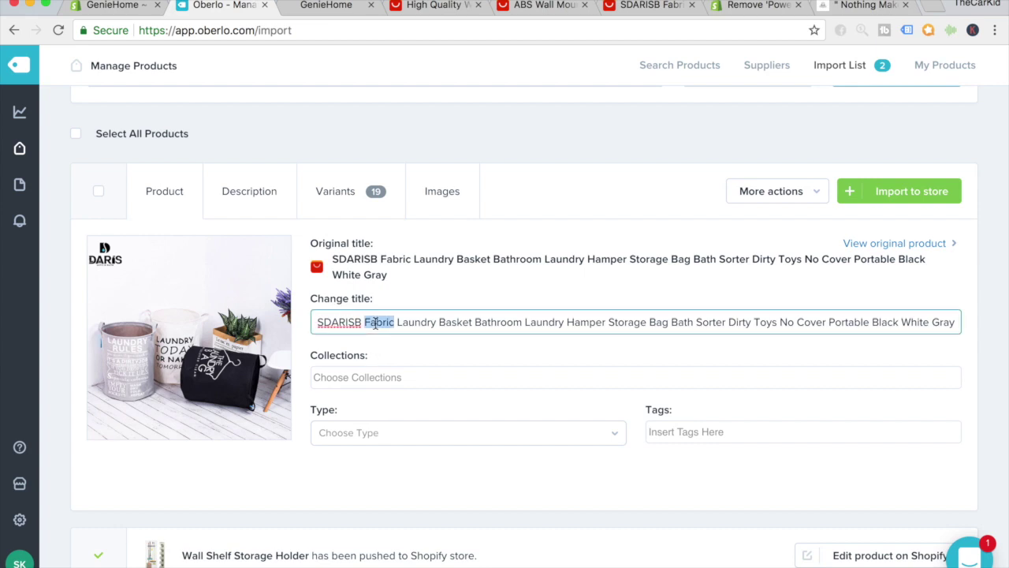
pyautogui.tripleClick(375, 323)
pyautogui.write('Fabric Laundry Basket')
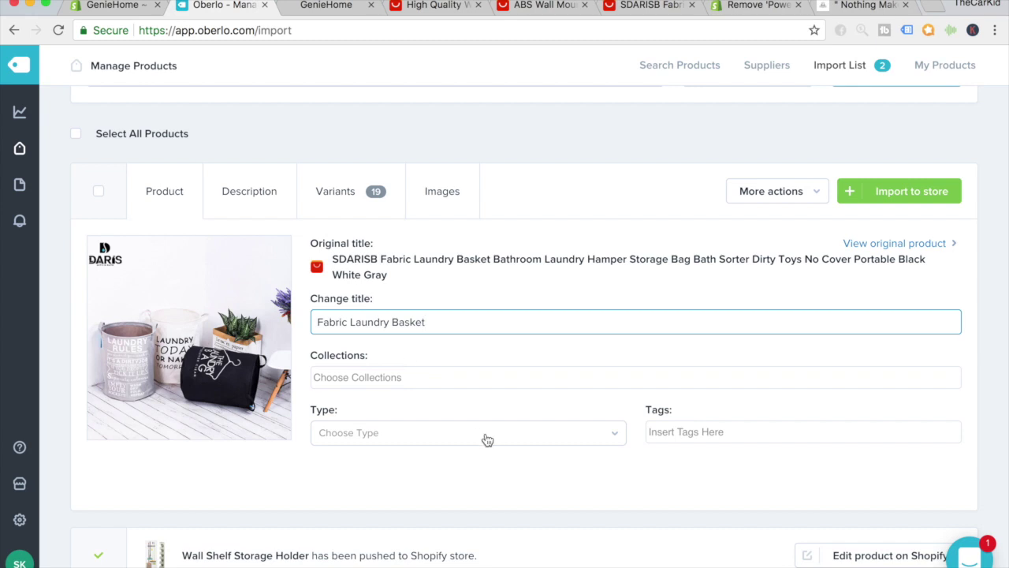
# - Copy the title "Fabric Laundry Basket" and add it as a tag on the same product
pyautogui.tripleClick(484, 331)
pyautogui.hotkey('ctrl', 'c')
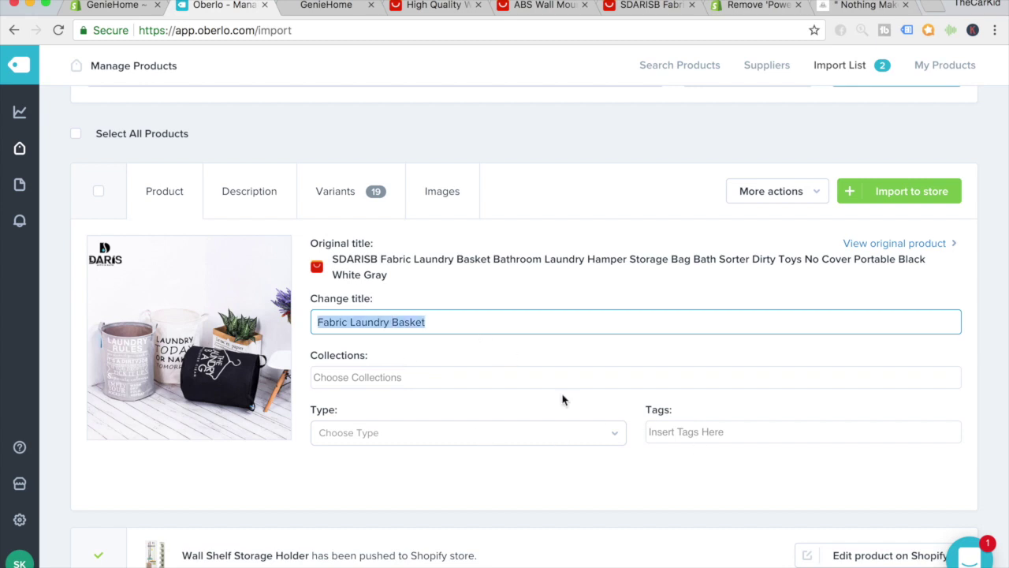
pyautogui.click(663, 431)
pyautogui.hotkey('ctrl', 'v')
pyautogui.press('Return')
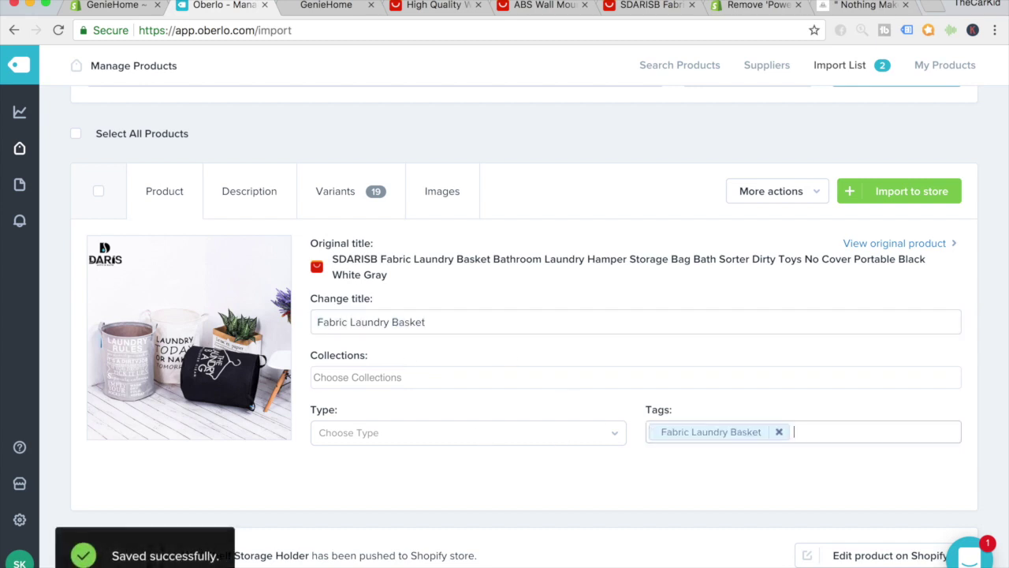
# - Add the tags "laundry", "bathroom" and "kitchen" to the Fabric Laundry Basket
pyautogui.press('Return')
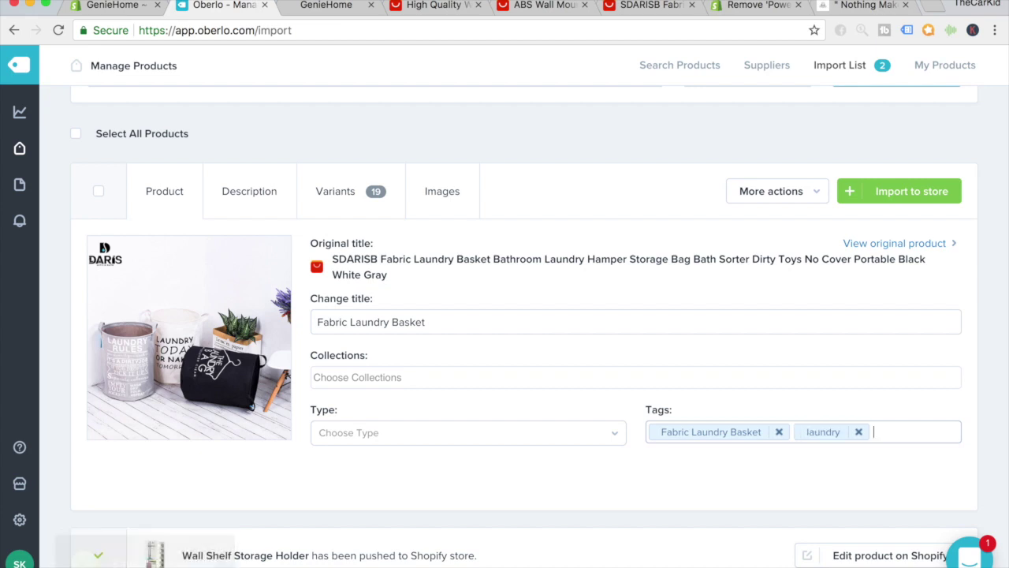
pyautogui.write('bathroom')
pyautogui.press('Return')
pyautogui.write('kitchen')
pyautogui.press('Return')
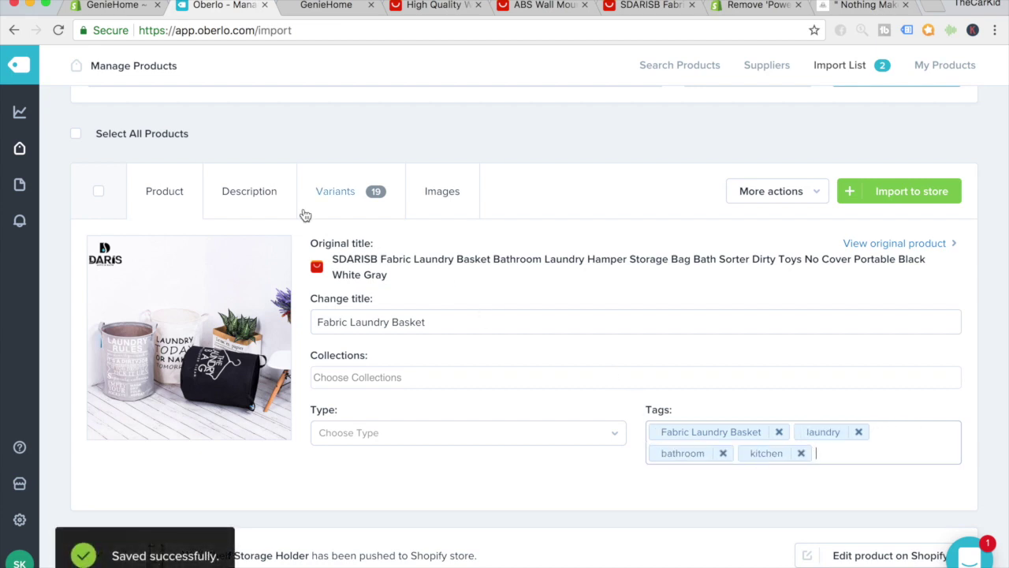
# - Set the price of all Fabric Laundry Basket variants to 29.99 USD in one bulk change
pyautogui.click(272, 192)
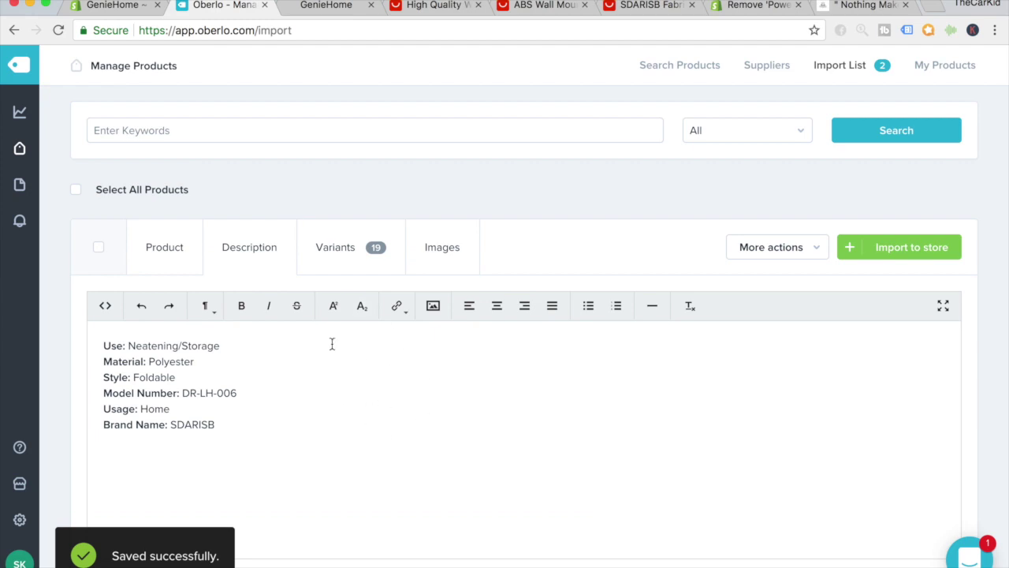
pyautogui.click(370, 256)
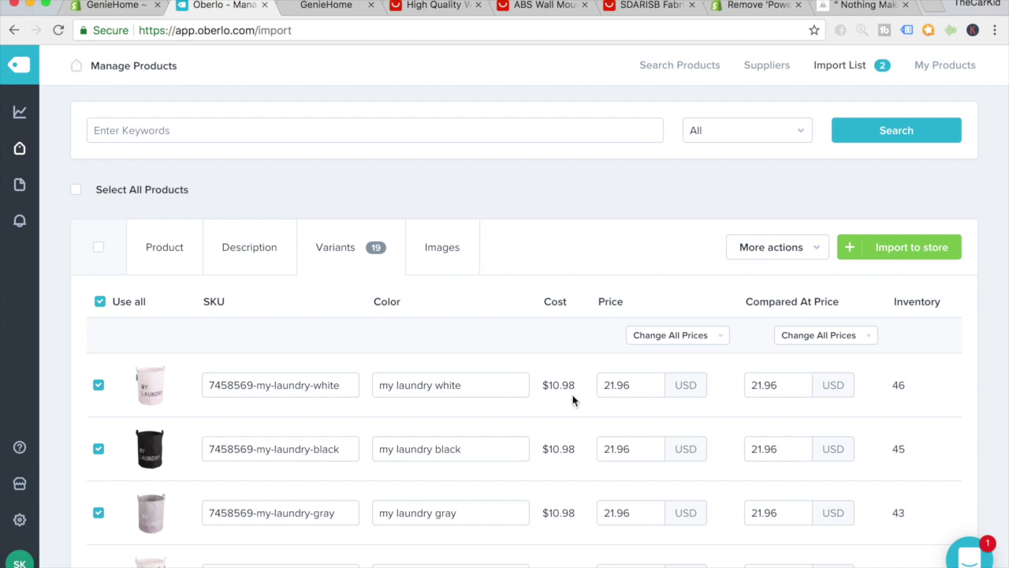
pyautogui.click(649, 338)
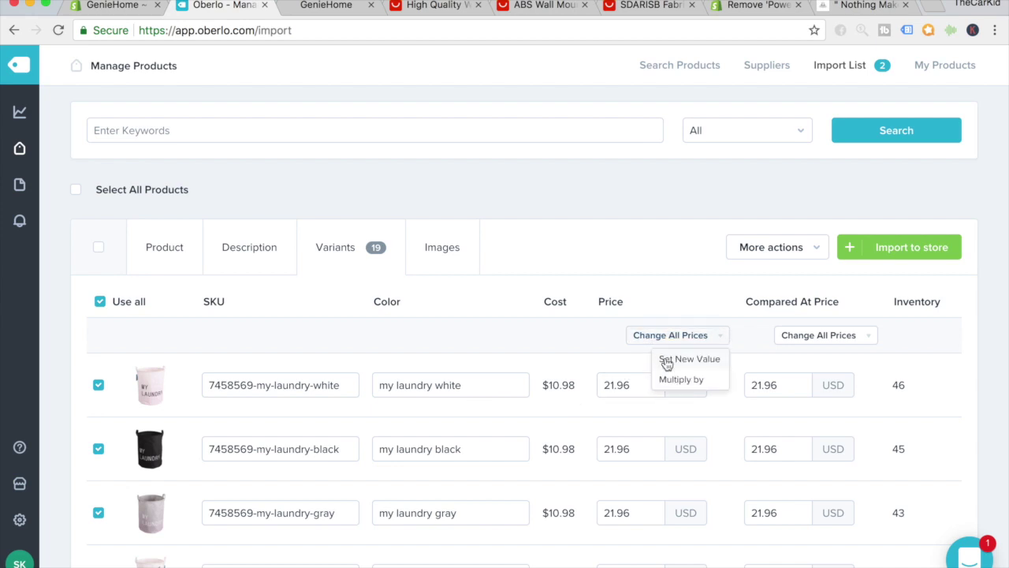
pyautogui.click(667, 360)
pyautogui.write('29')
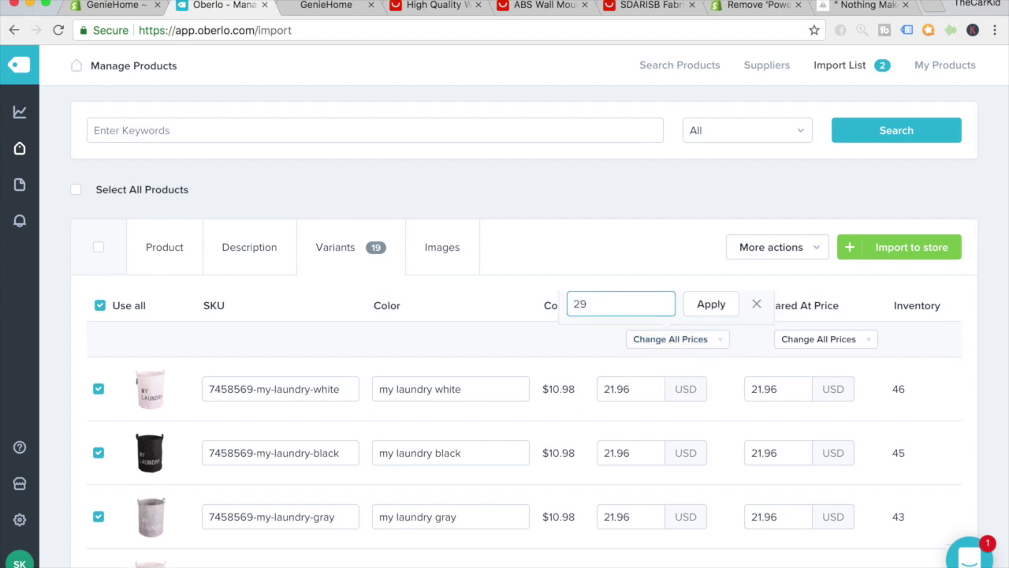
pyautogui.write('.99')
pyautogui.click(710, 305)
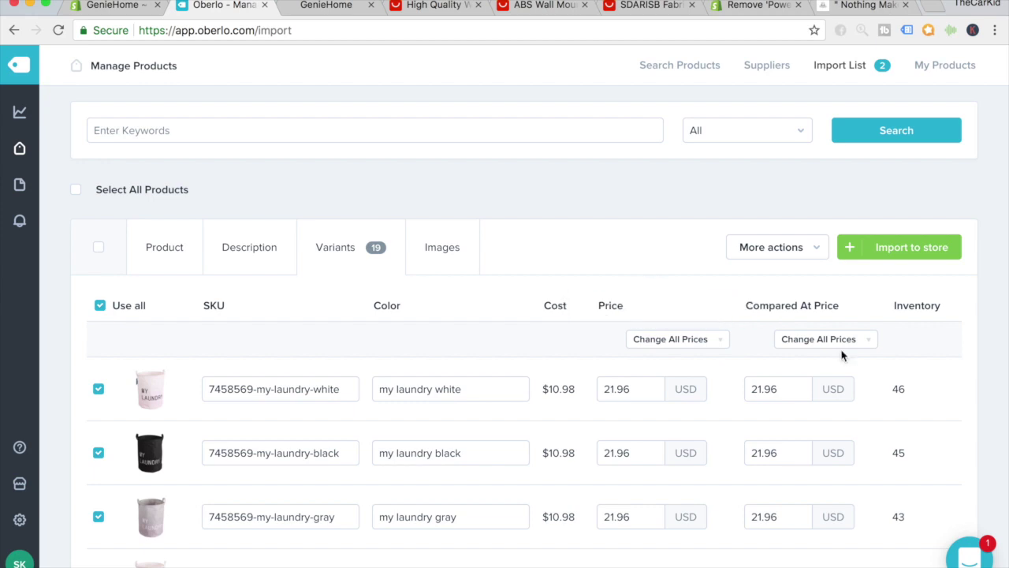
# - Set the compared at price of all Fabric Laundry Basket variants to 59.99 USD in bulk
pyautogui.click(824, 341)
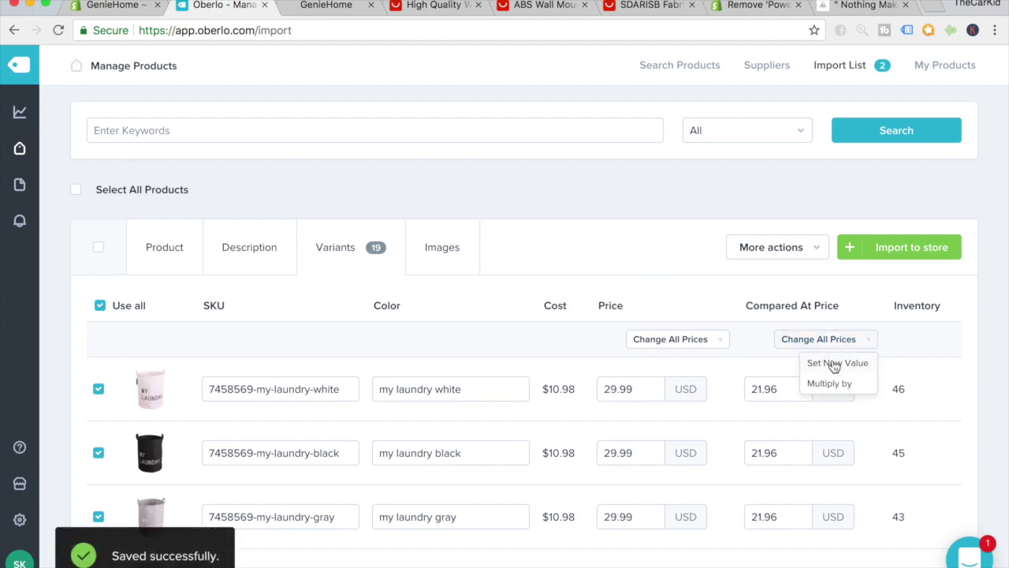
pyautogui.click(834, 364)
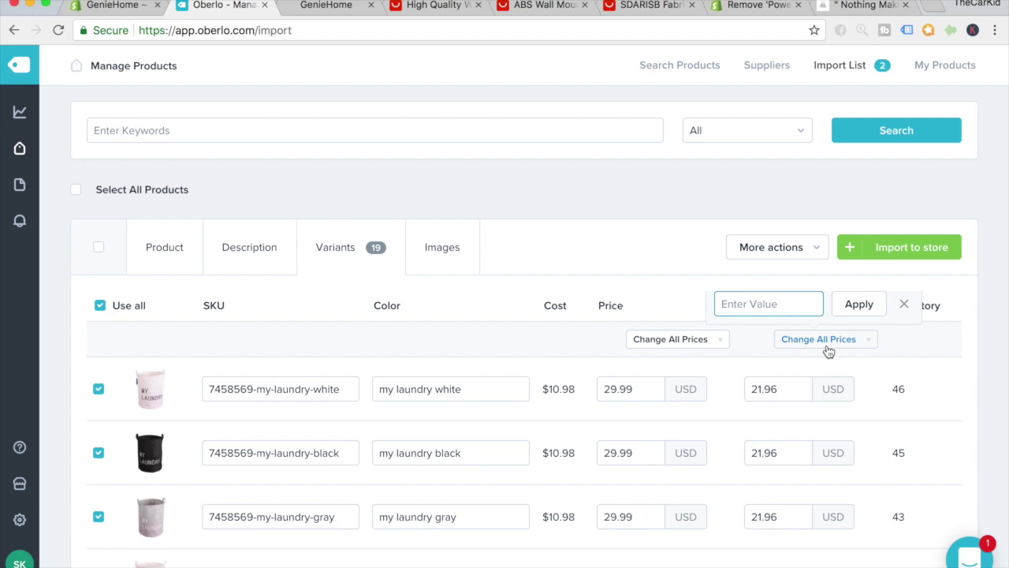
pyautogui.write('59.99')
pyautogui.click(857, 316)
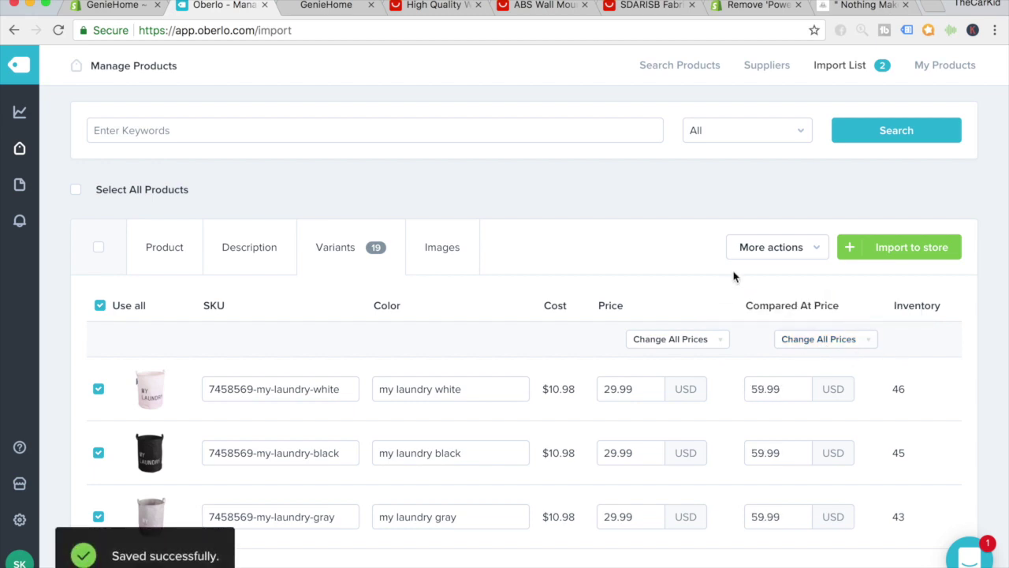
# - Rename the colors of the first two Fabric Laundry Basket variants to "White" and "Black"
pyautogui.scroll(-2, 485, 429)
pyautogui.scroll(2, 381, 318)
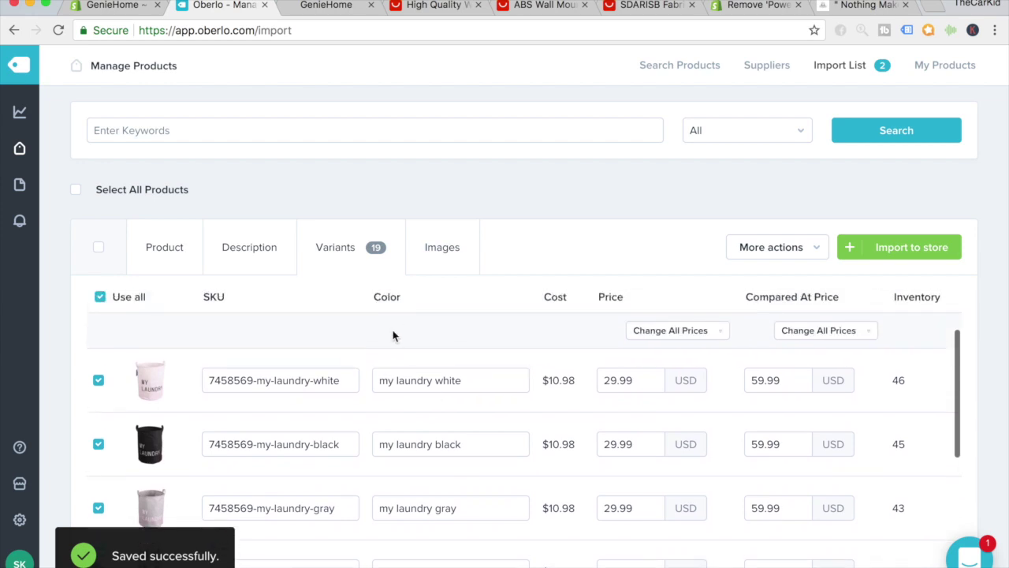
pyautogui.doubleClick(445, 384)
pyautogui.click(439, 405)
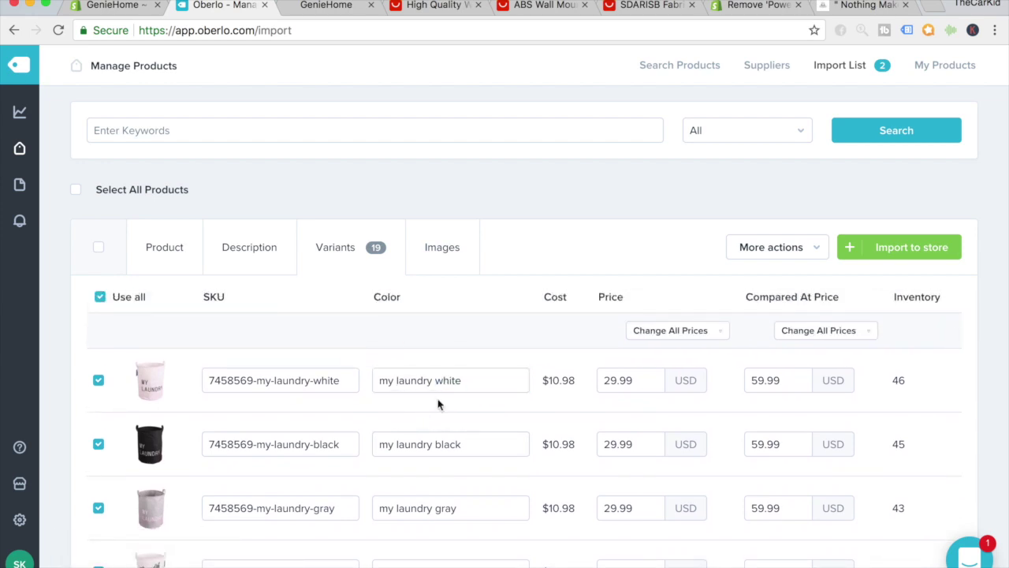
pyautogui.tripleClick(441, 383)
pyautogui.write('W')
pyautogui.click(447, 438)
pyautogui.tripleClick(450, 439)
pyautogui.write('B')
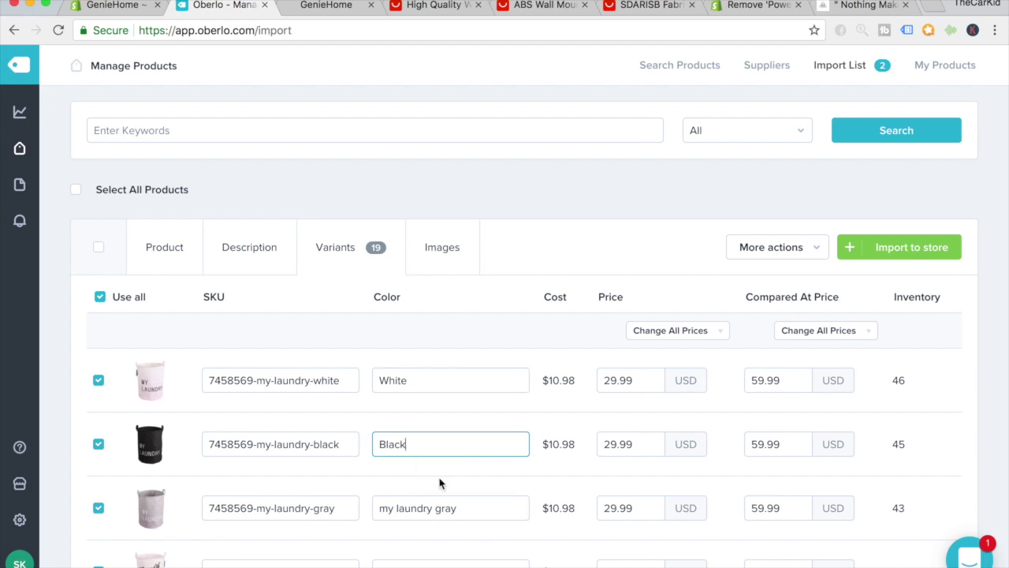
# - Add the 35 x 45 cm size image and the four fabric, stitching, handle and waterproof detail images to the Fabric Laundry Basket
pyautogui.click(433, 250)
pyautogui.scroll(-2, 504, 356)
pyautogui.scroll(-3, 570, 462)
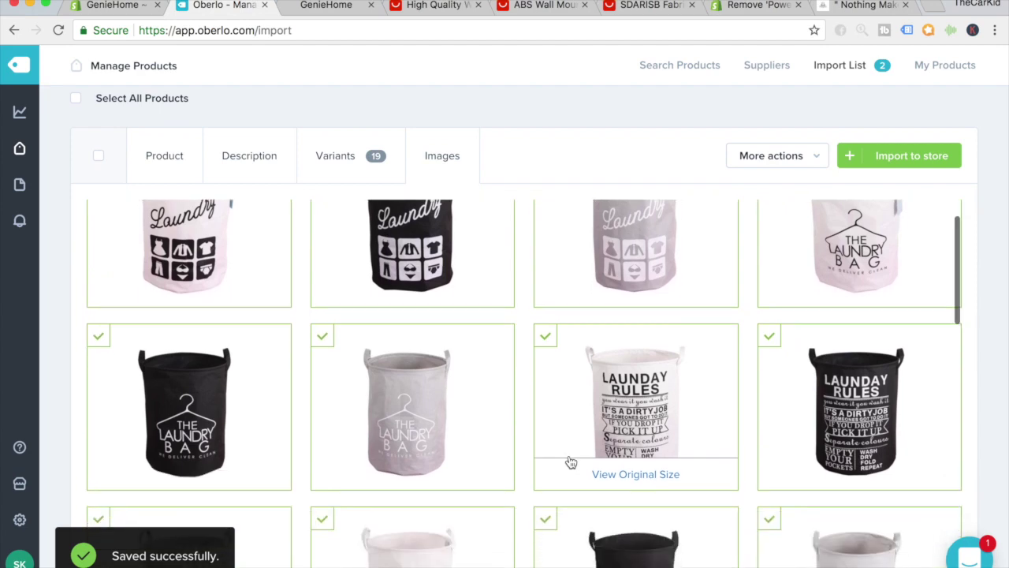
pyautogui.scroll(-10, 543, 389)
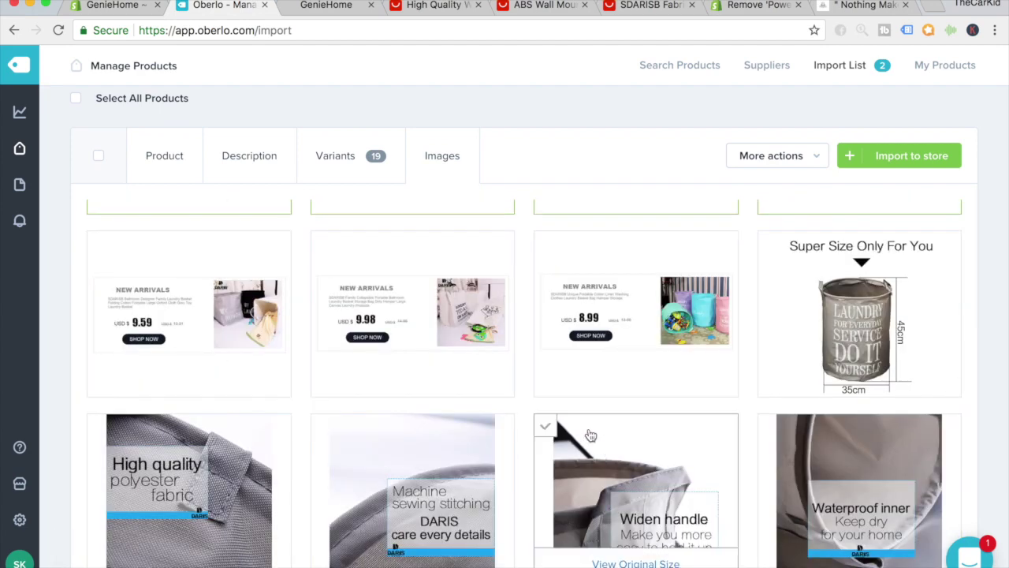
pyautogui.scroll(-1, 590, 435)
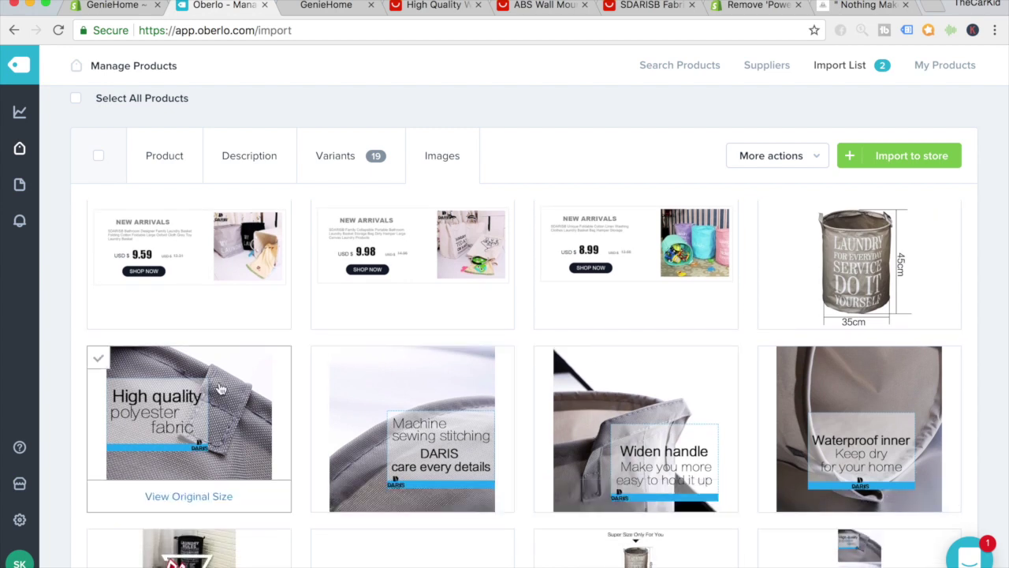
pyautogui.click(168, 390)
pyautogui.click(410, 426)
pyautogui.click(642, 445)
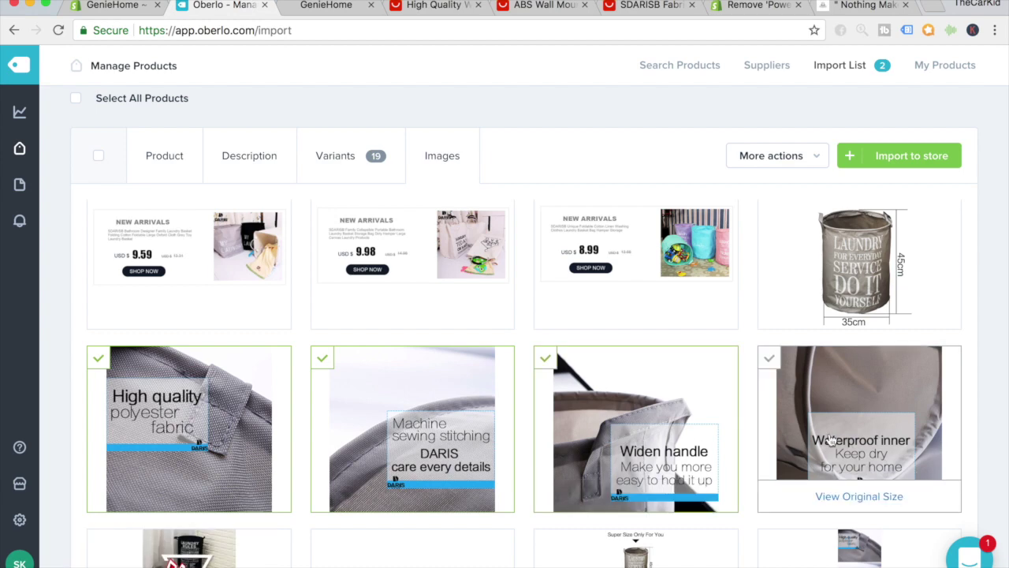
pyautogui.click(848, 429)
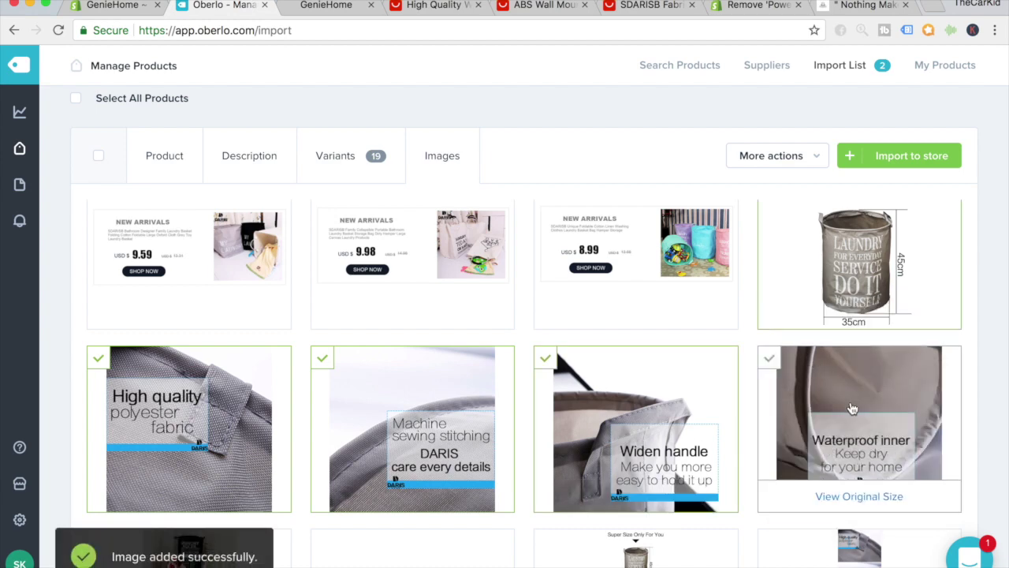
# - Exclude the group photo with the DARIS logo and import the Fabric Laundry Basket to the store
pyautogui.scroll(-6, 851, 394)
pyautogui.scroll(-4, 867, 442)
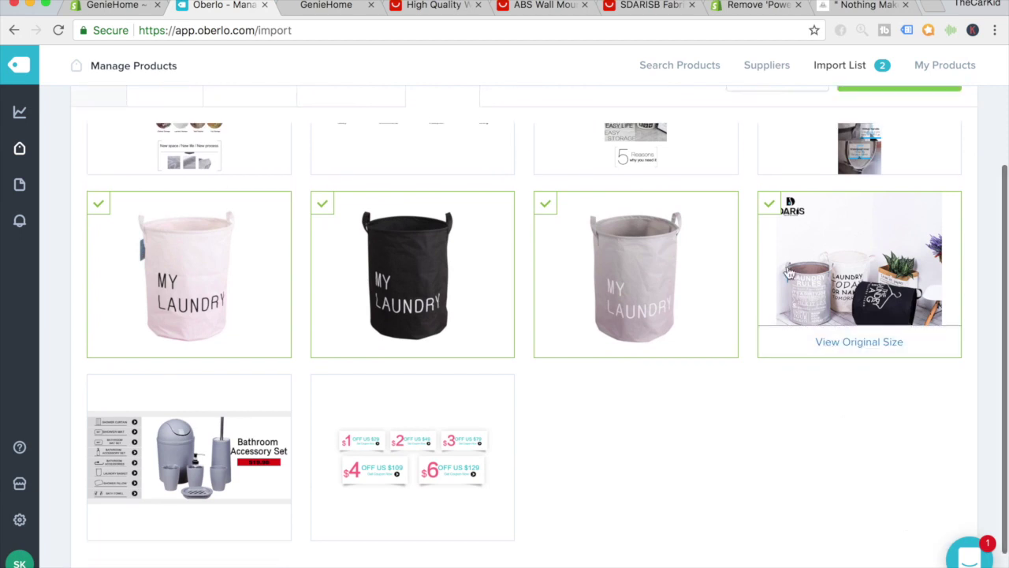
pyautogui.click(804, 230)
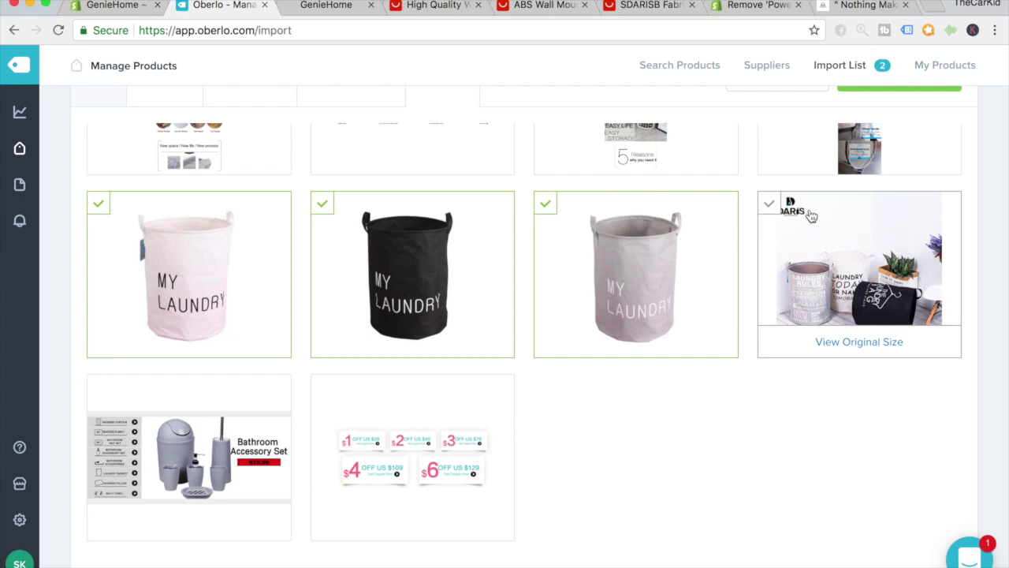
pyautogui.scroll(10, 797, 229)
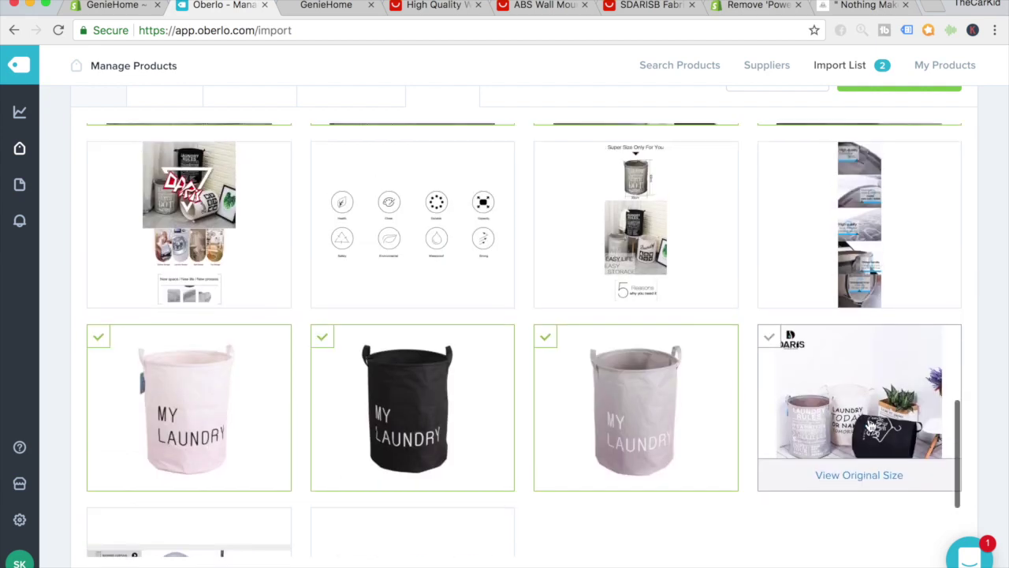
pyautogui.scroll(2, 871, 426)
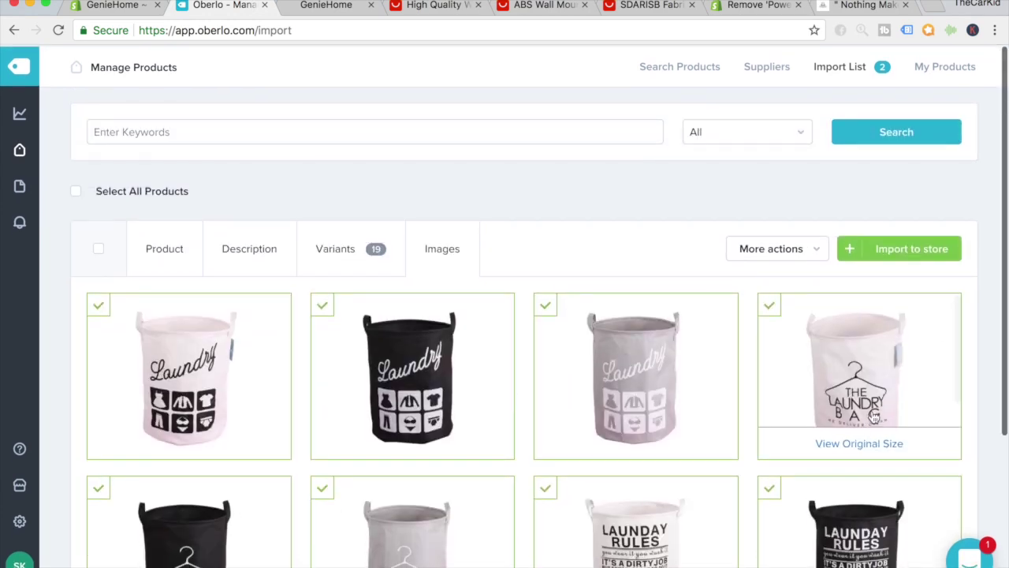
pyautogui.click(902, 249)
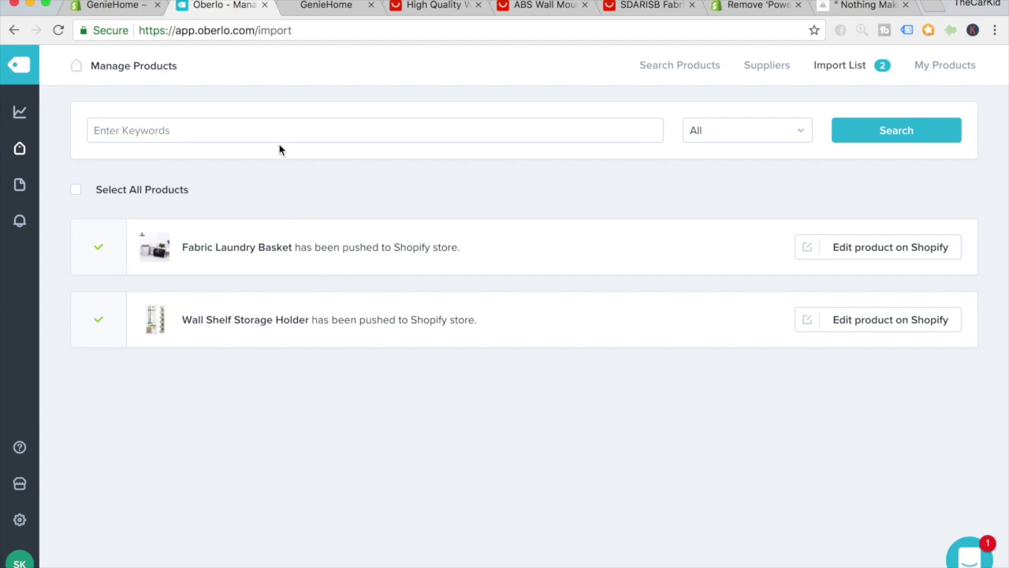
# - Close Oberlo, open the Wall Shelf Storage Holder in the Shopify admin's products and view it in the online store
pyautogui.click(265, 5)
pyautogui.click(117, 8)
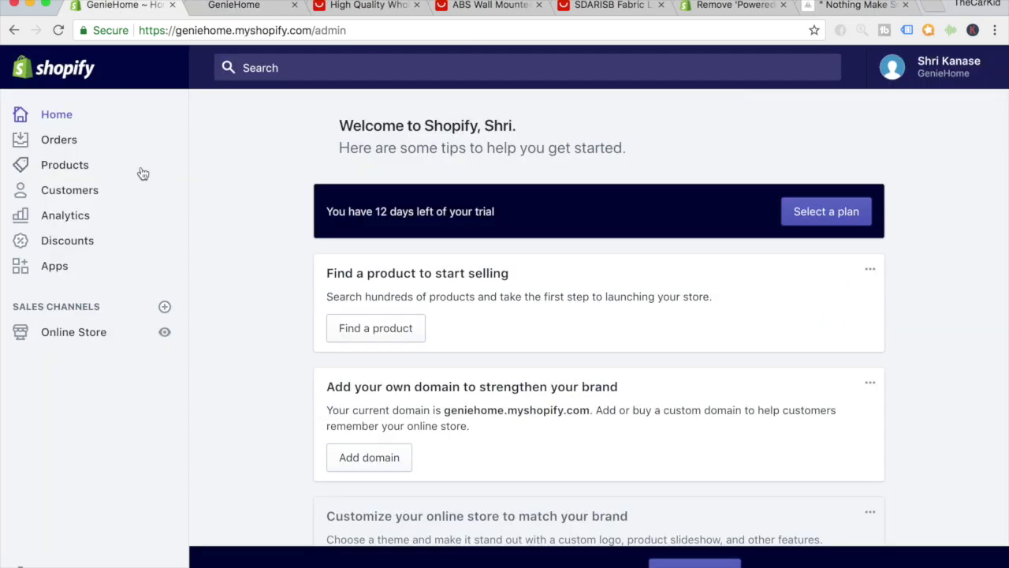
pyautogui.click(113, 172)
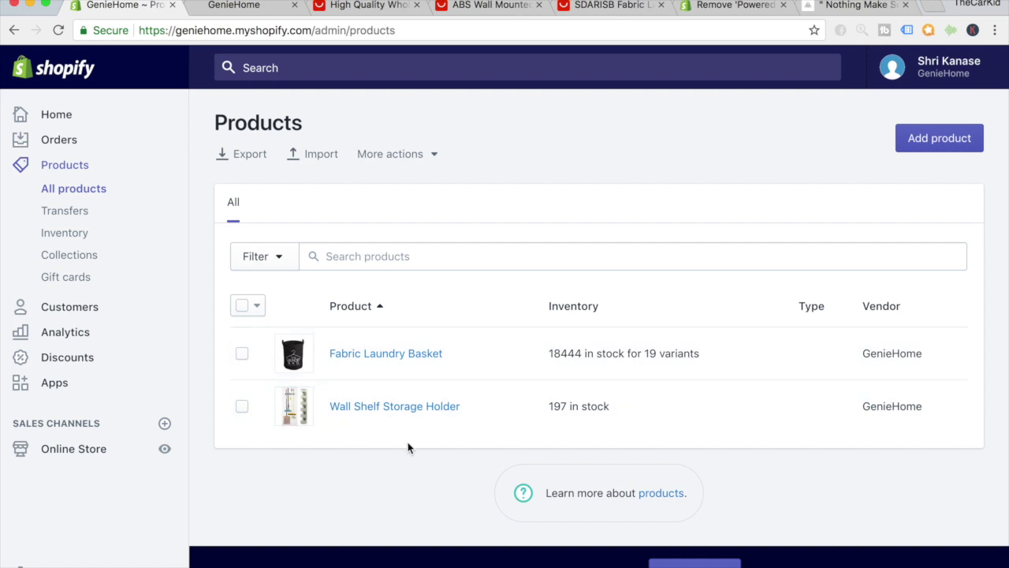
pyautogui.click(391, 406)
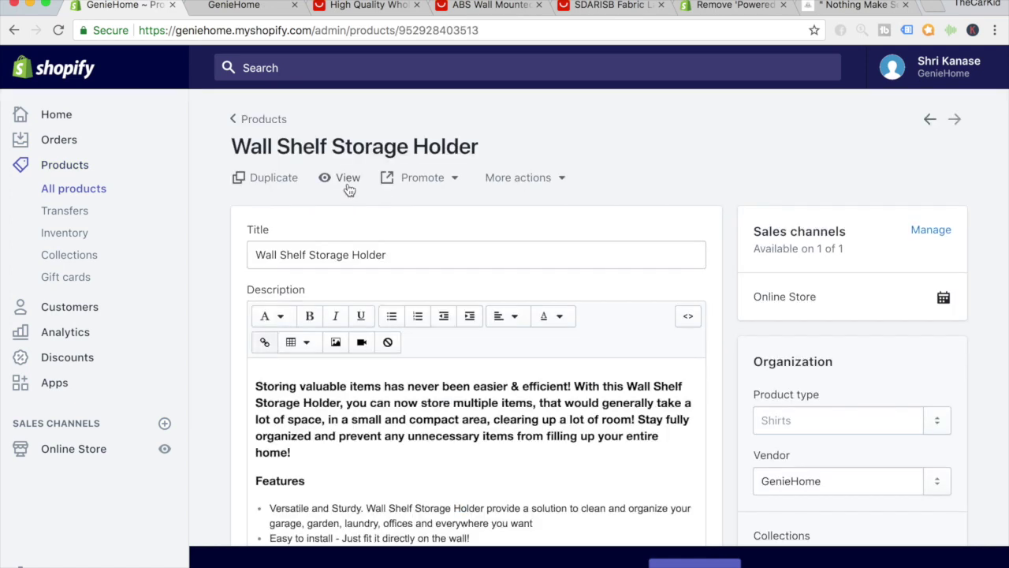
pyautogui.click(348, 178)
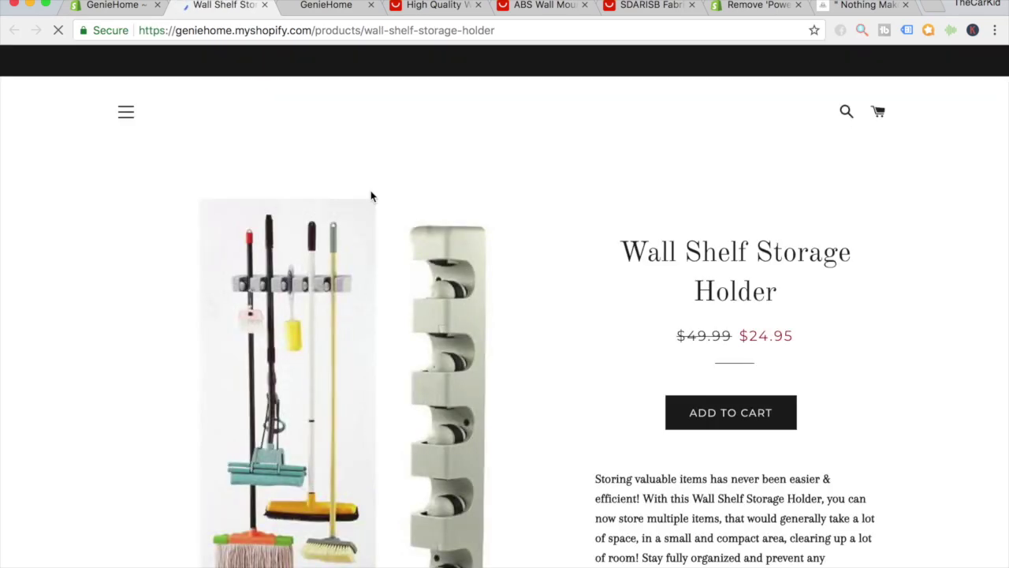
# - Review the Wall Shelf Storage Holder's store page, including its images, price, description, shipping text and customer reviews
pyautogui.scroll(-5, 556, 318)
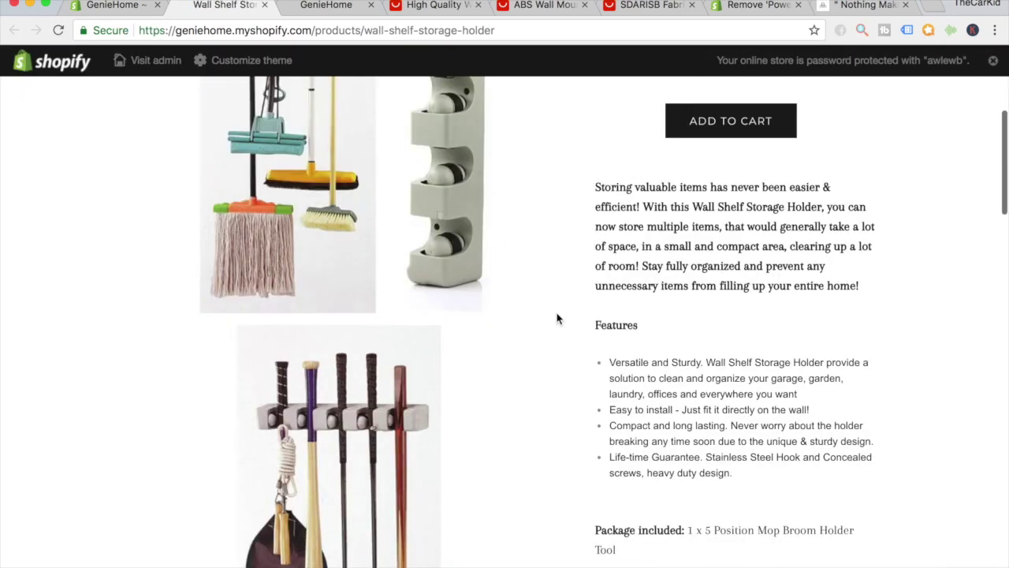
pyautogui.scroll(-10, 556, 318)
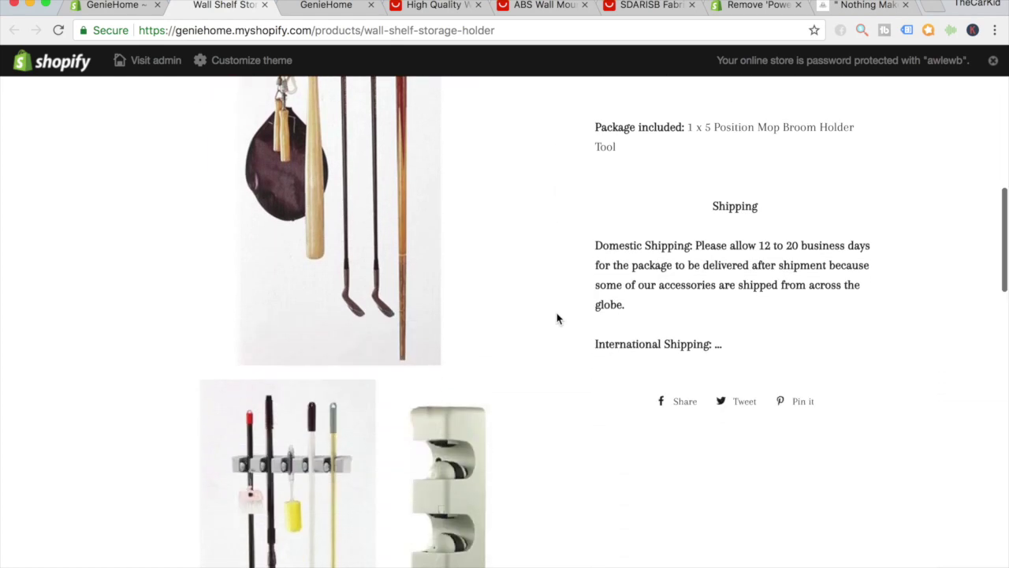
pyautogui.scroll(-12, 557, 317)
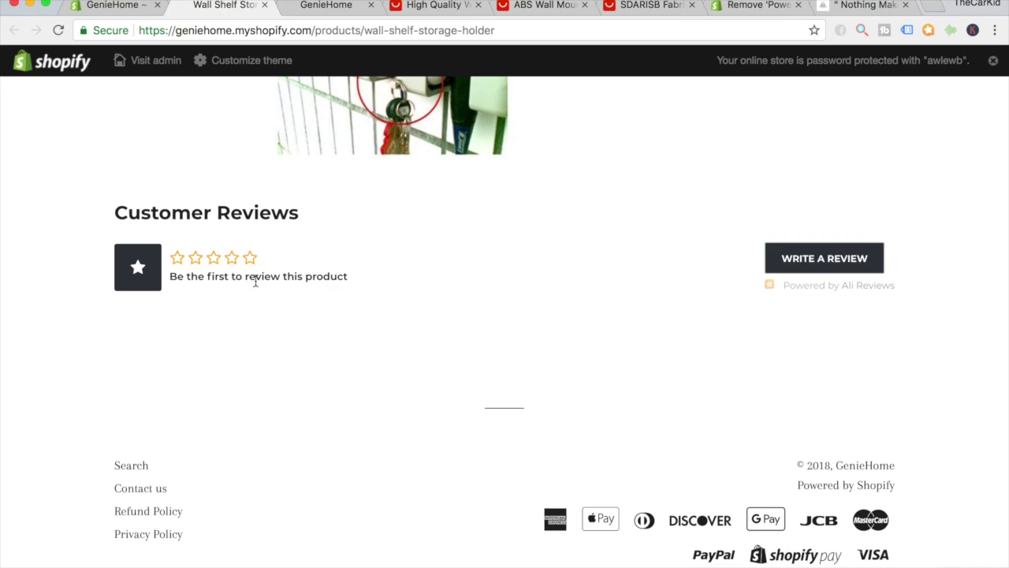
pyautogui.scroll(20, 256, 282)
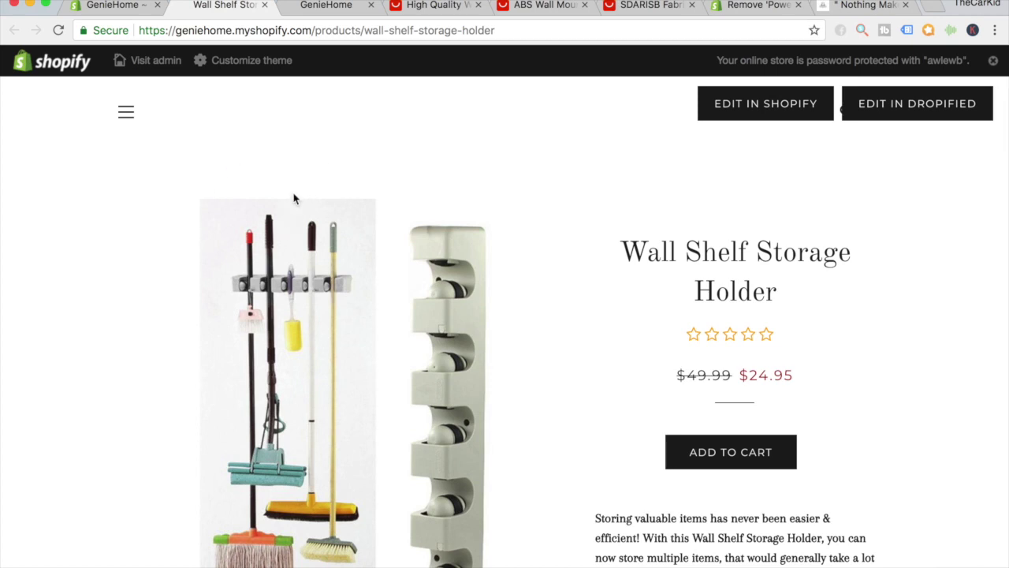
pyautogui.click(136, 125)
pyautogui.click(360, 111)
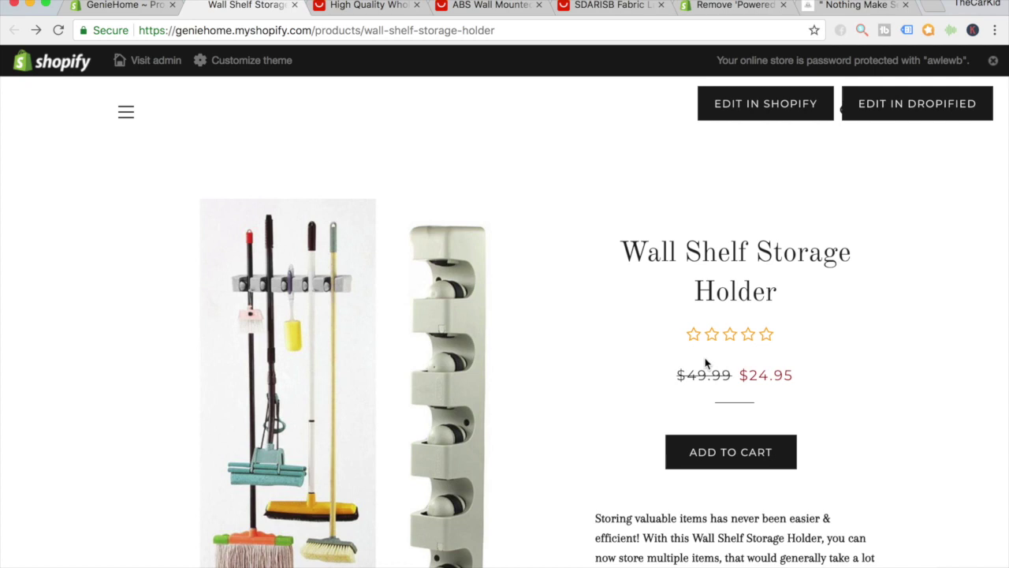
pyautogui.scroll(-5, 706, 363)
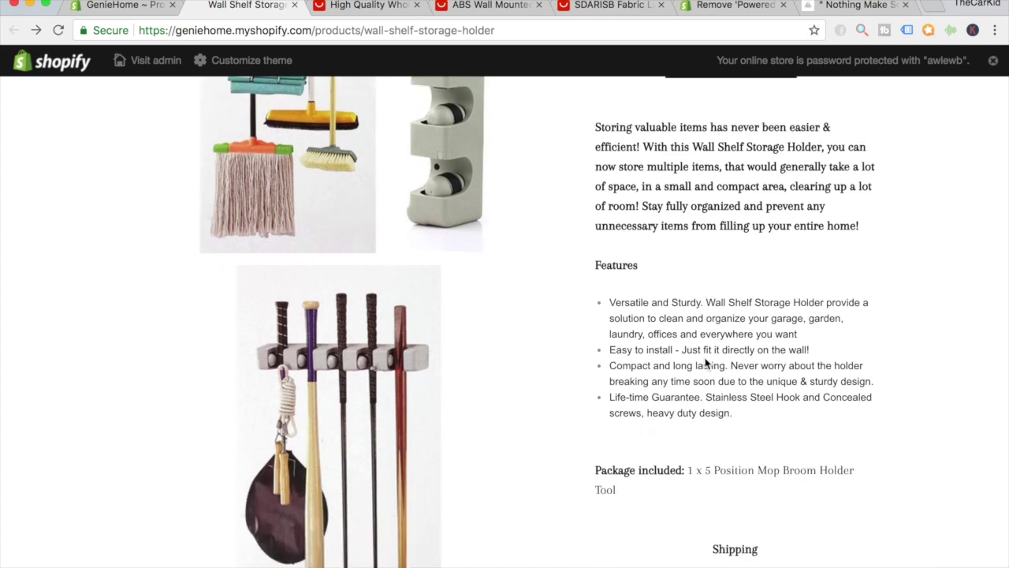
pyautogui.scroll(-4, 707, 362)
pyautogui.scroll(9, 706, 363)
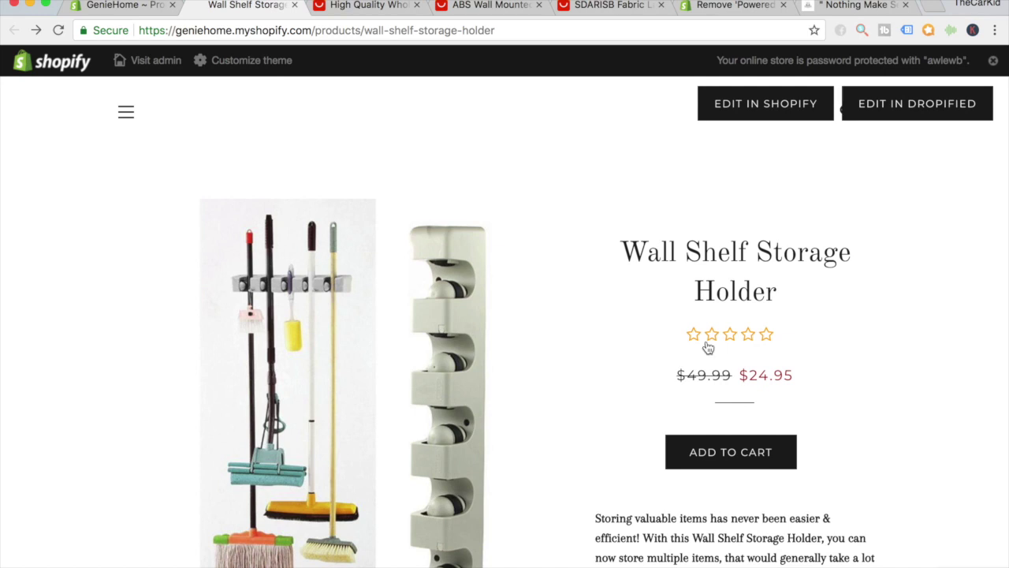
# - Select the URL of the holder's AliExpress listing and open Get Reviews in the store's Ali Reviews app
pyautogui.click(465, 5)
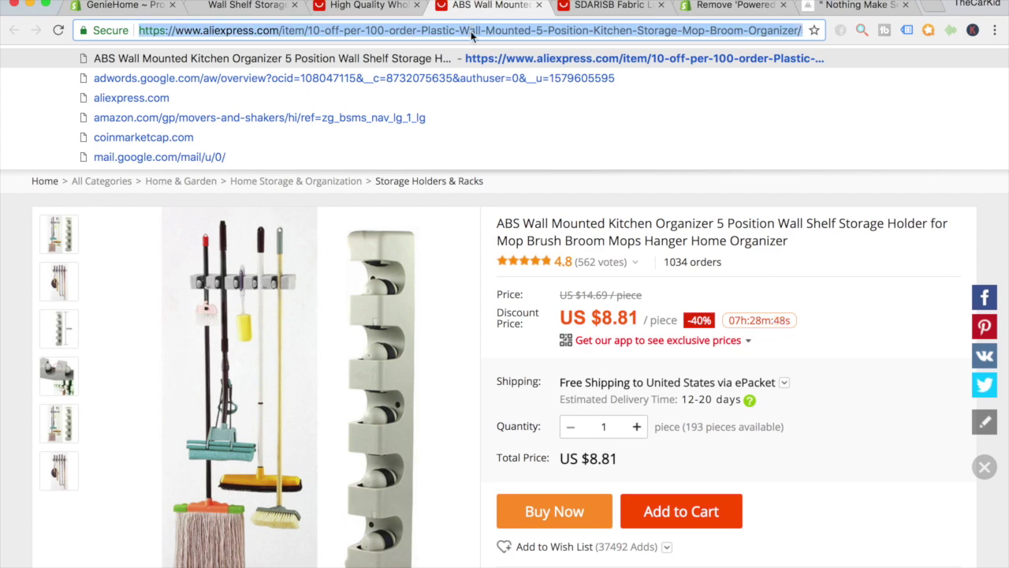
pyautogui.click(127, 6)
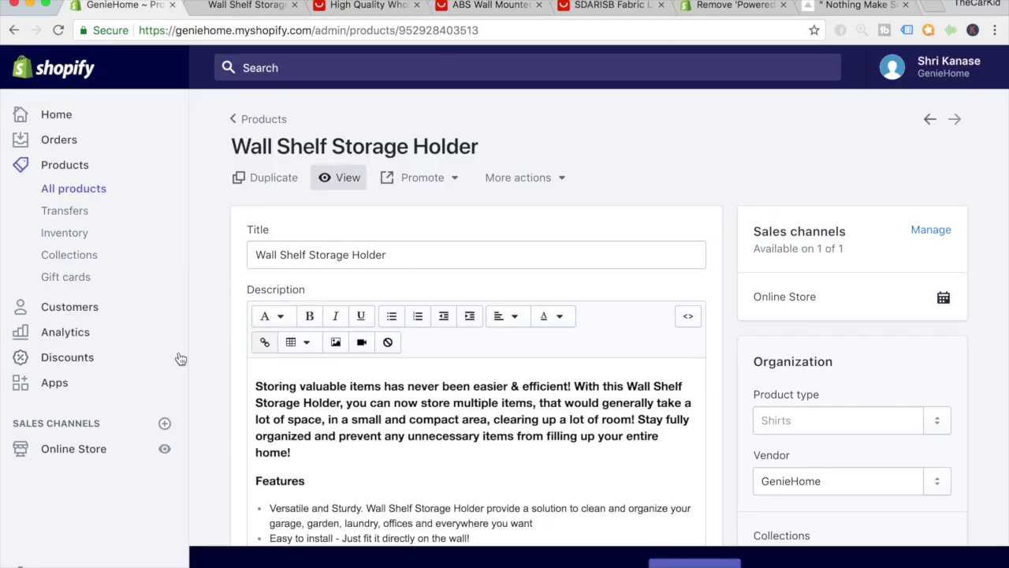
pyautogui.click(137, 384)
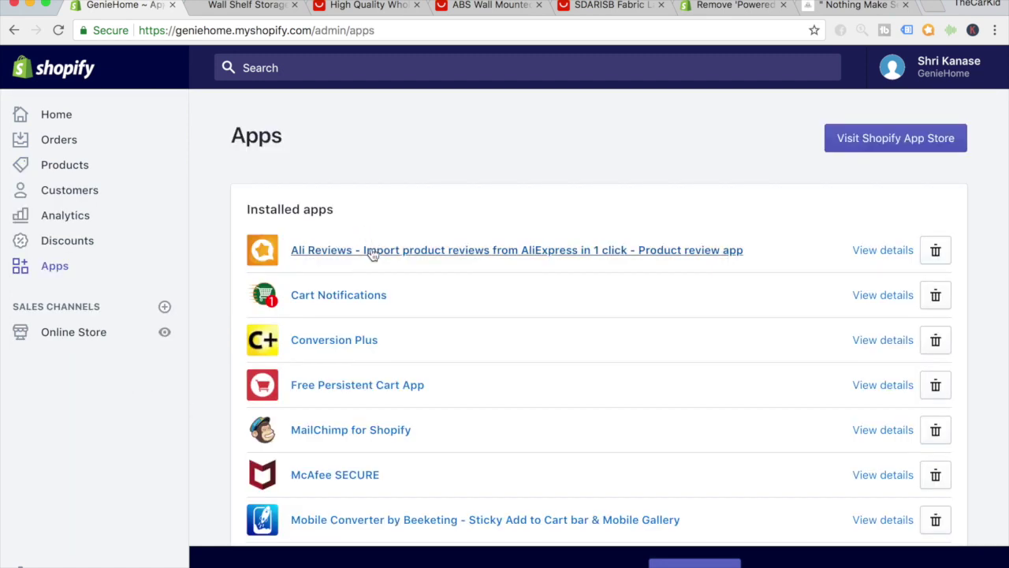
pyautogui.click(372, 253)
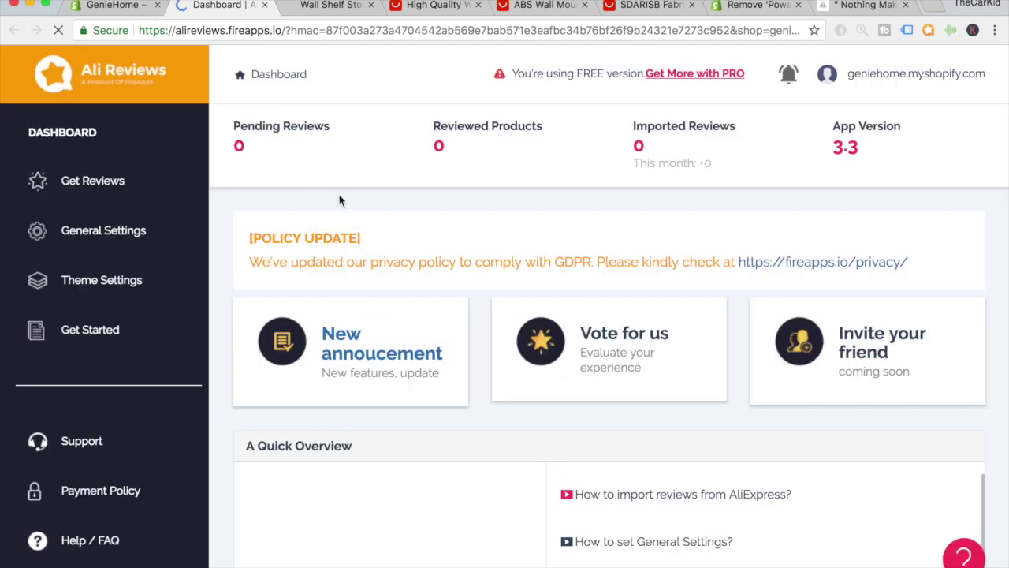
pyautogui.click(81, 194)
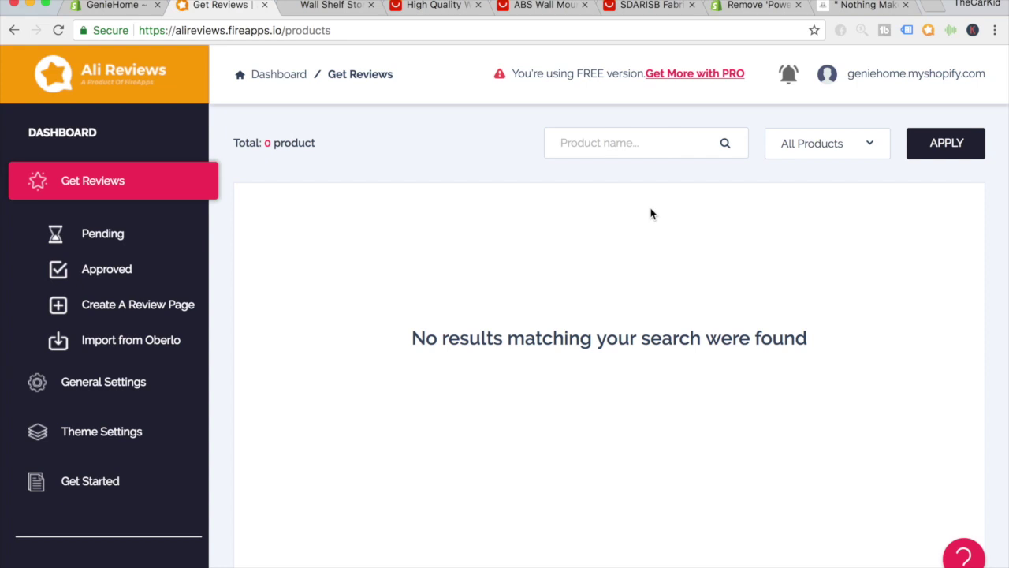
# - Close Ali Reviews and examine the customer reviews section and footer of the Wall Shelf Storage Holder's store page
pyautogui.click(264, 5)
pyautogui.click(131, 5)
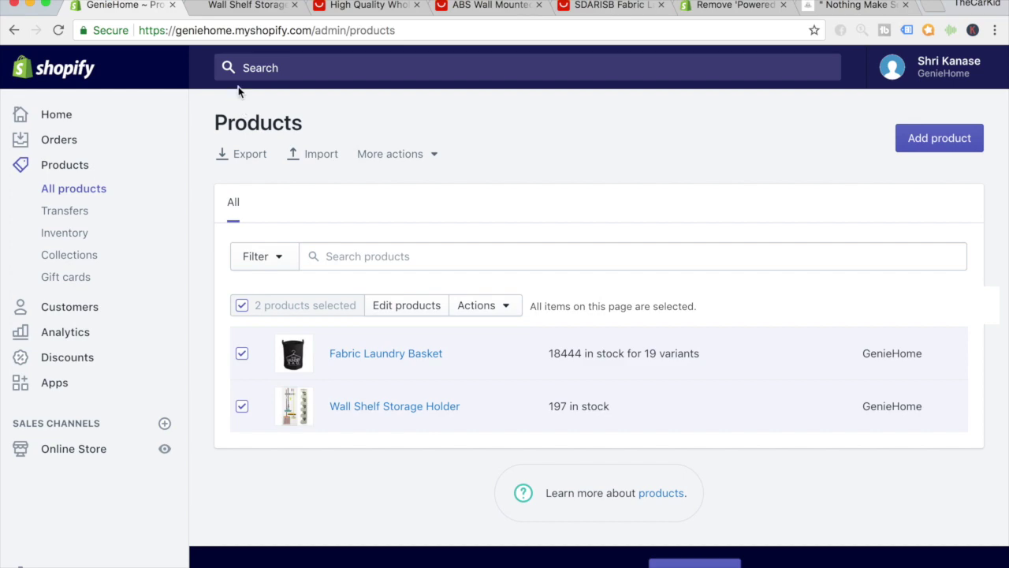
pyautogui.click(222, 5)
pyautogui.scroll(-5, 285, 200)
pyautogui.scroll(-20, 285, 201)
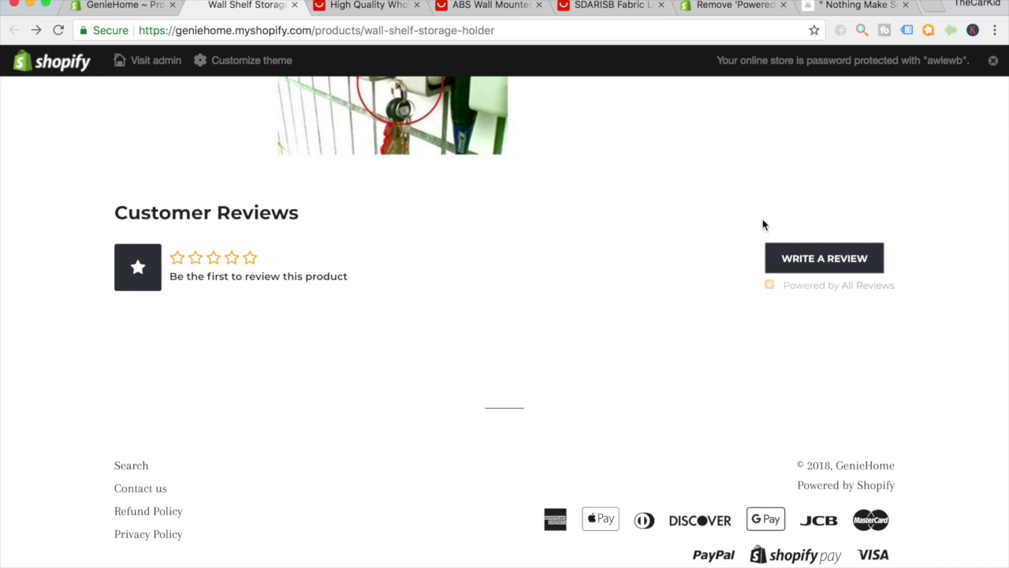
# - Consult the help article on removing the "Powered by Shopify" message and open the Brooklyn theme's language editor in the store admin
pyautogui.click(713, 12)
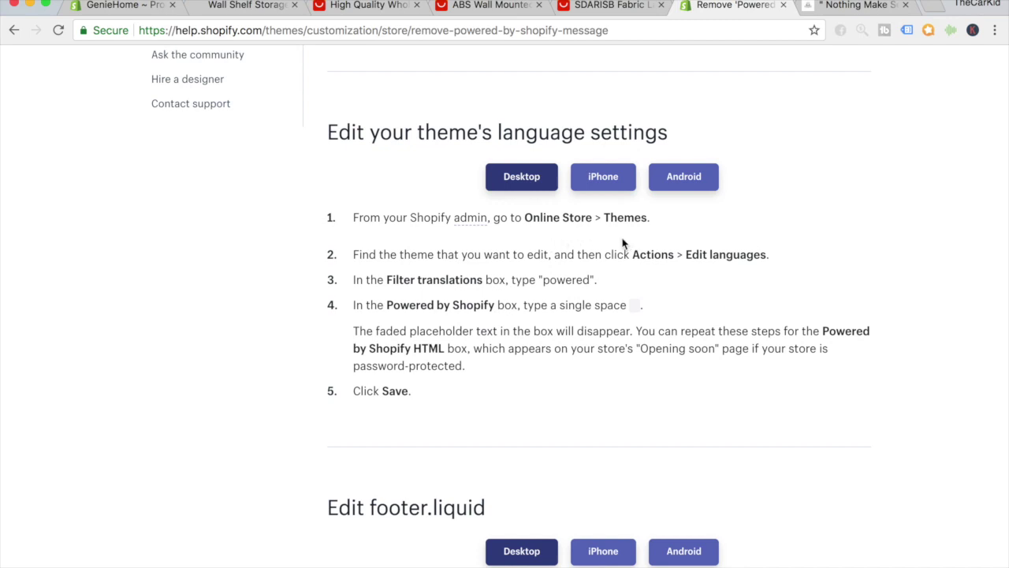
pyautogui.click(129, 11)
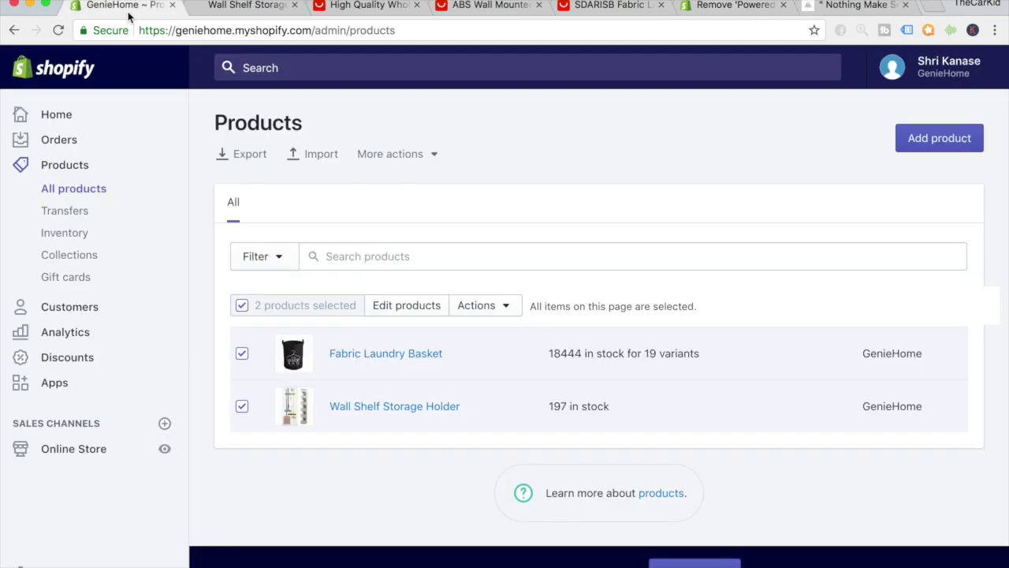
pyautogui.click(135, 449)
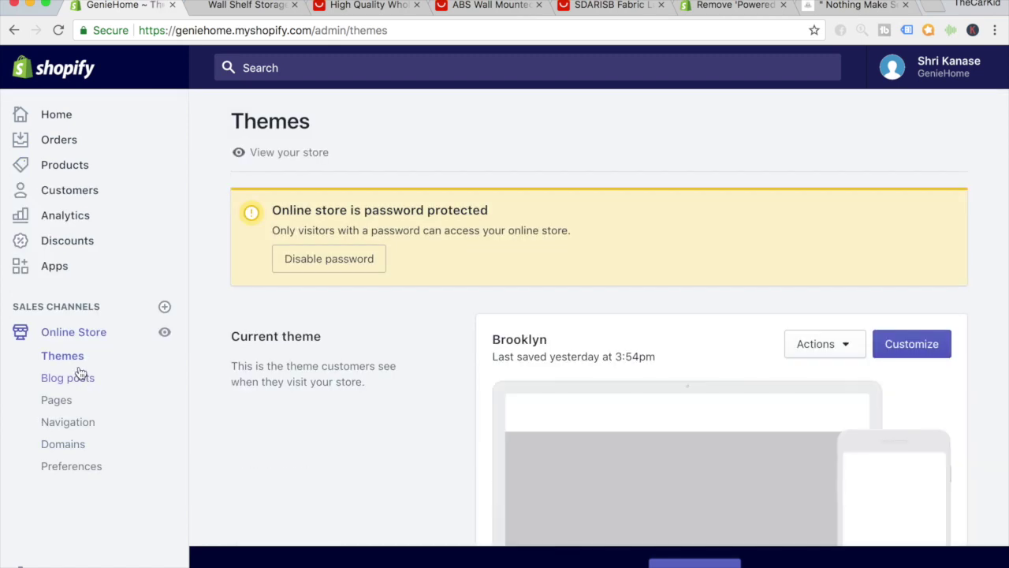
pyautogui.scroll(-4, 241, 386)
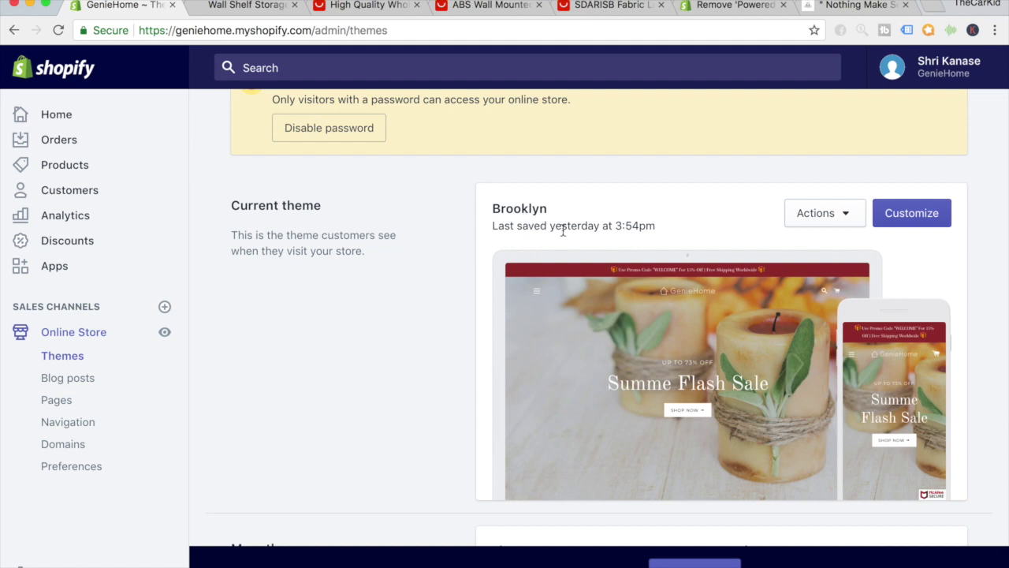
pyautogui.click(816, 218)
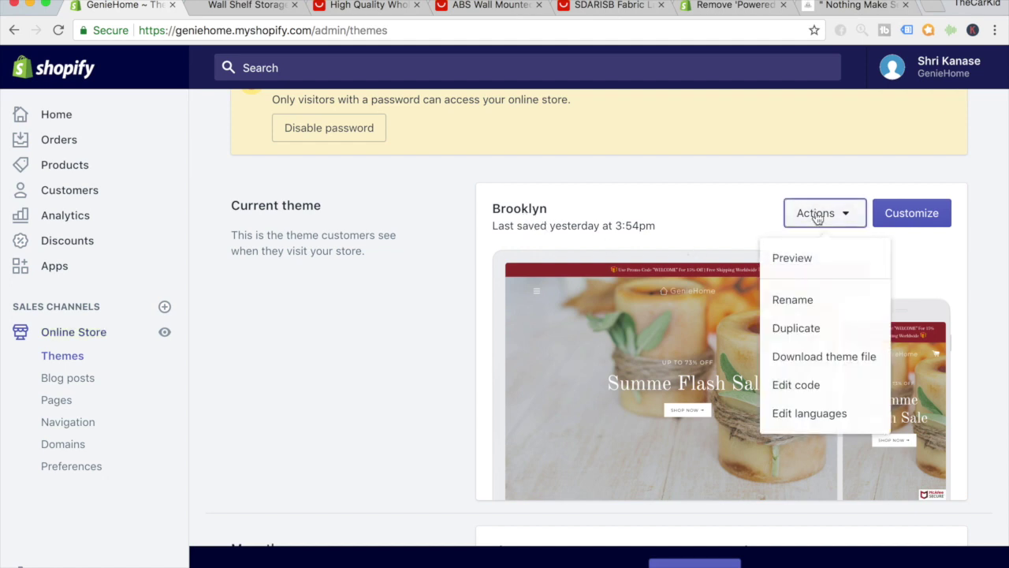
pyautogui.click(810, 413)
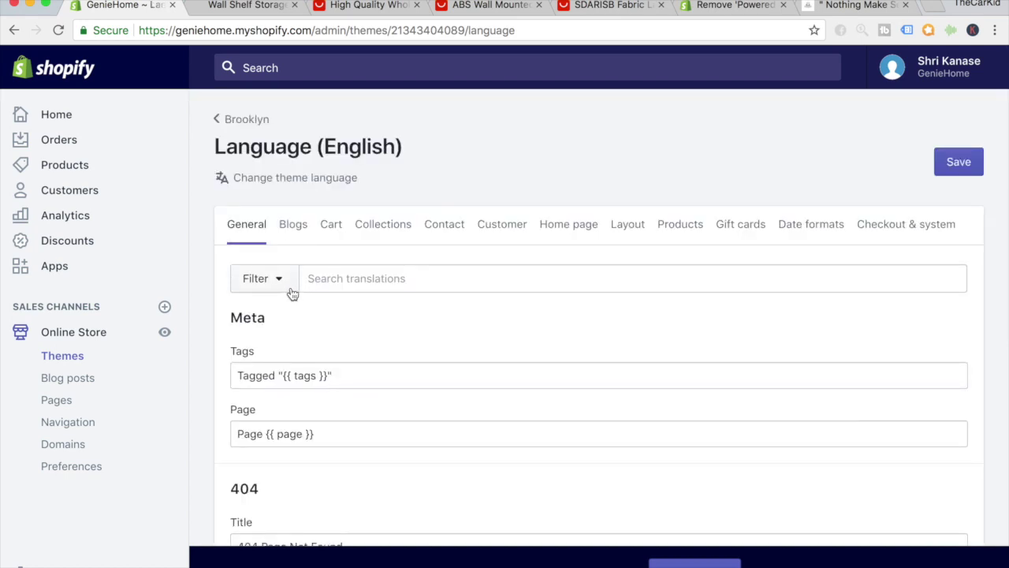
# - Filter the translations by "powered", enter a single space as the "Powered by shopify" text under Checkout & system / Links, and save
pyautogui.click(323, 288)
pyautogui.write('powered')
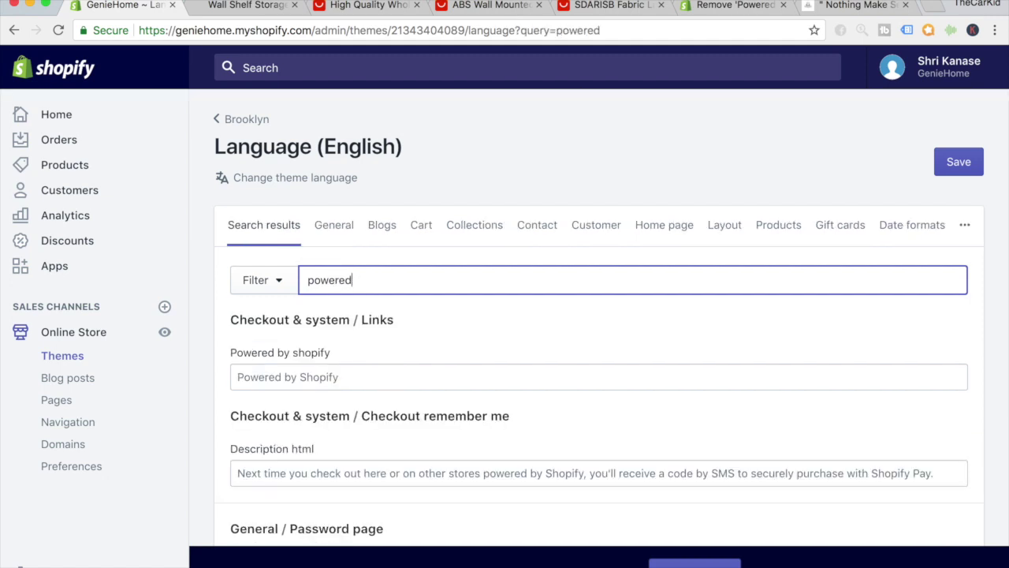
pyautogui.scroll(-1, 358, 354)
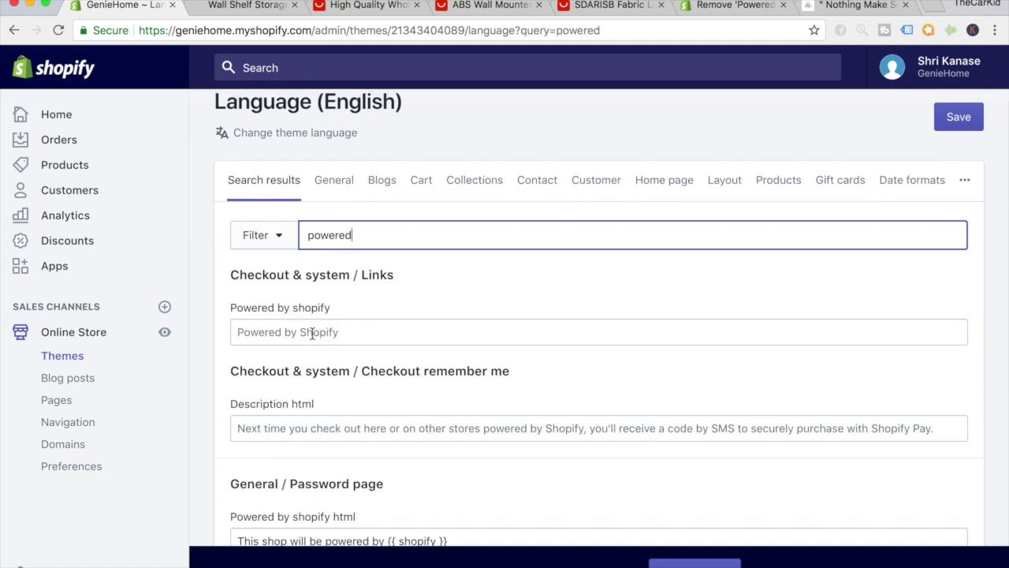
pyautogui.click(268, 336)
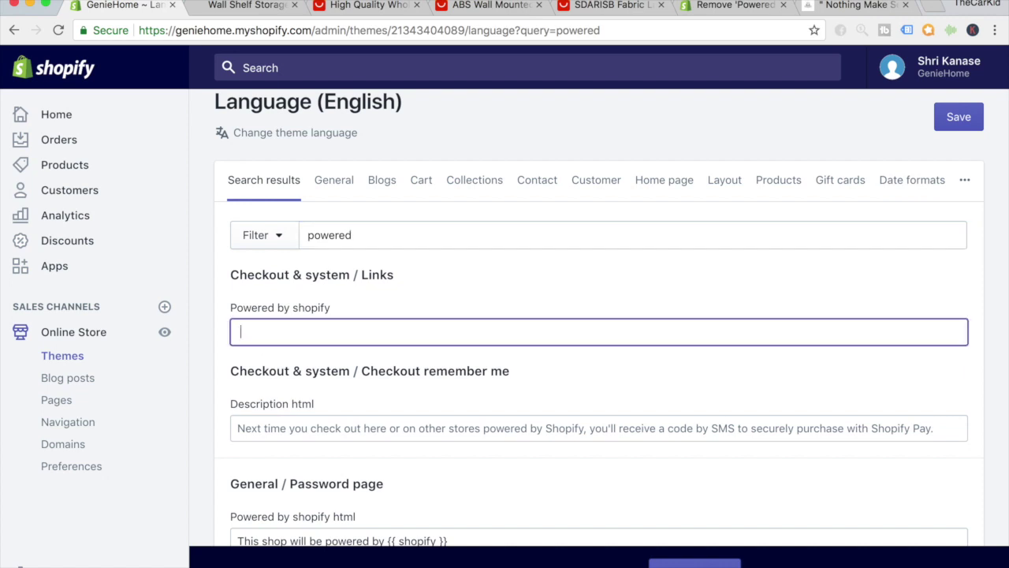
pyautogui.click(959, 122)
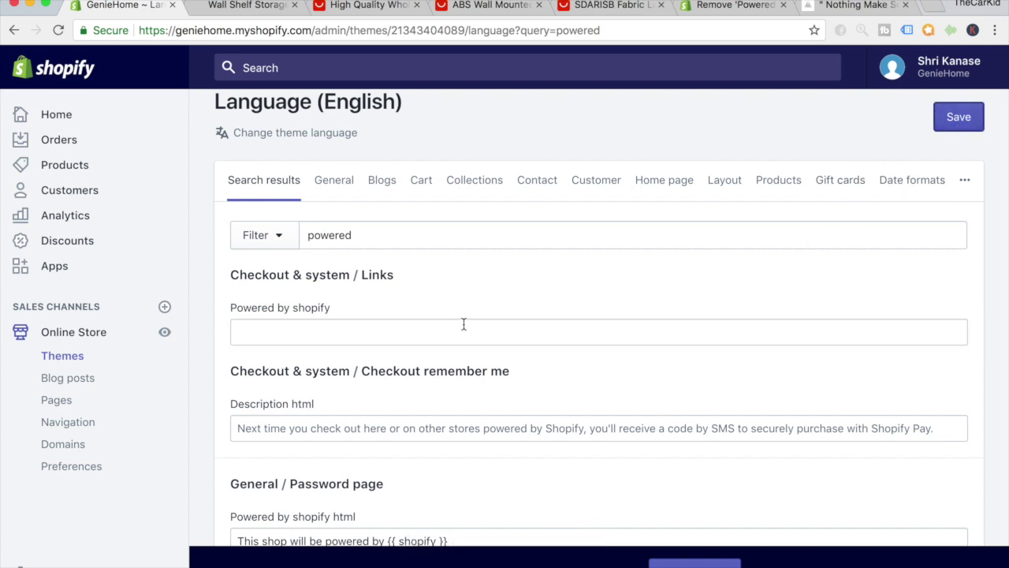
# - Reload the Wall Shelf Storage Holder's store page and check its footer for the "Powered by Shopify" message
pyautogui.click(244, 5)
pyautogui.click(58, 30)
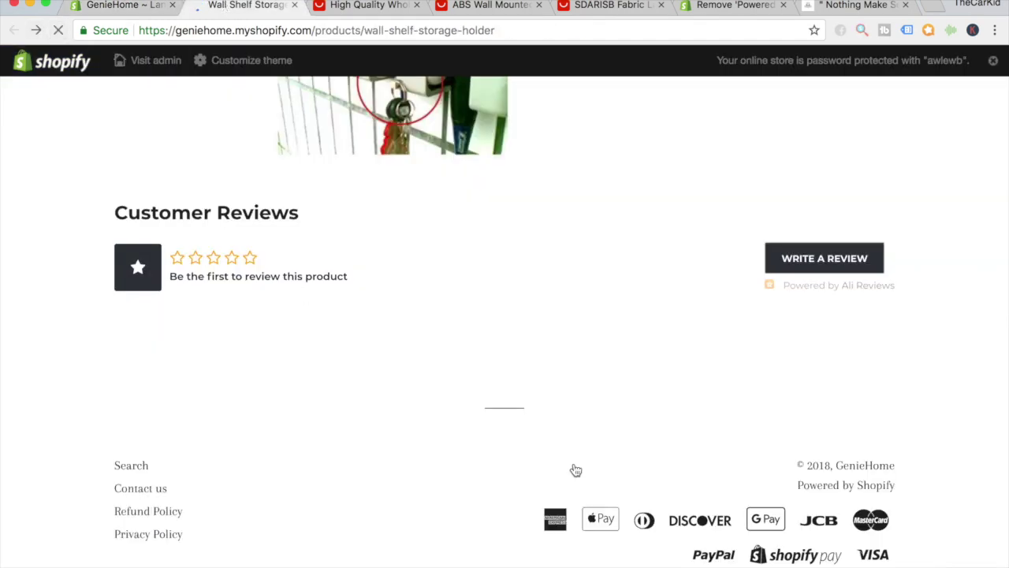
pyautogui.scroll(-15, 618, 491)
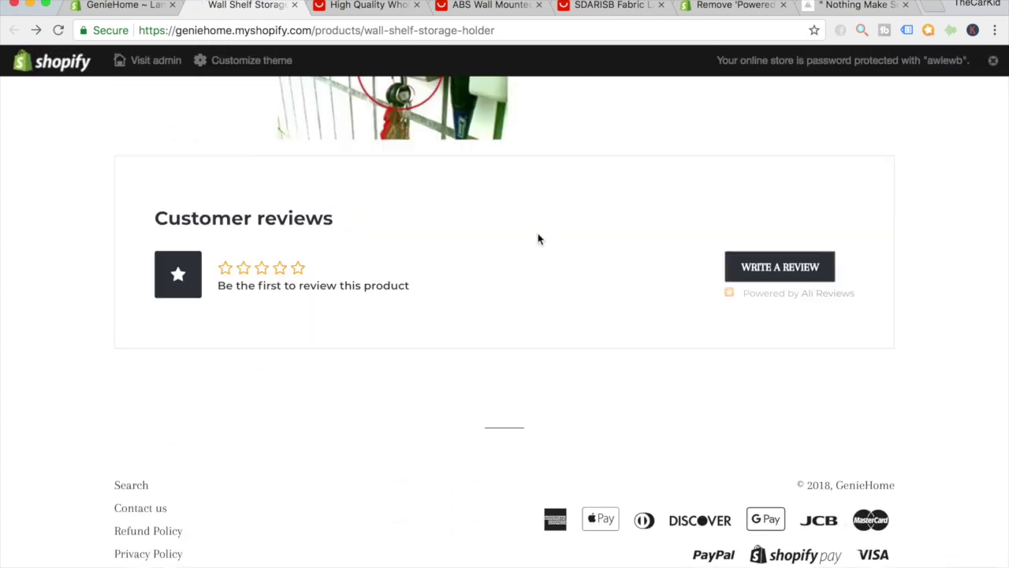
# - Go to the store's home page and examine its banner, Trending Now products, collection placeholders and footer
pyautogui.scroll(10, 446, 183)
pyautogui.scroll(15, 446, 183)
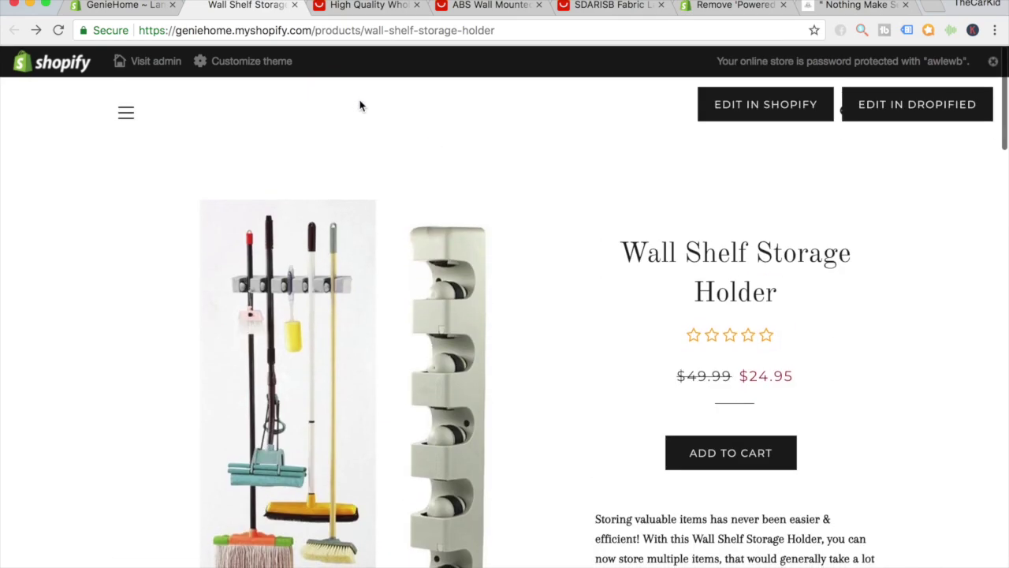
pyautogui.click(125, 114)
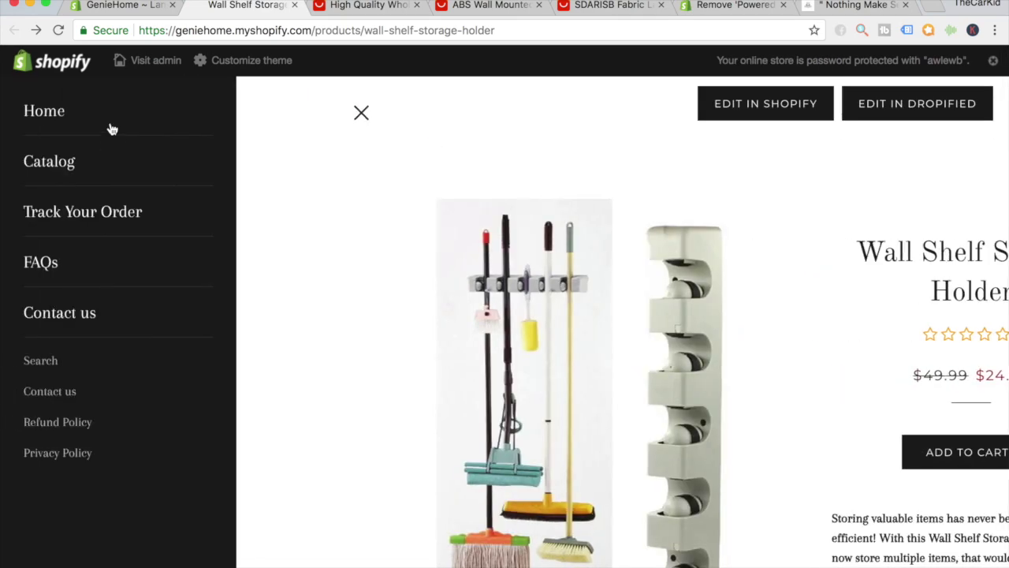
pyautogui.click(112, 129)
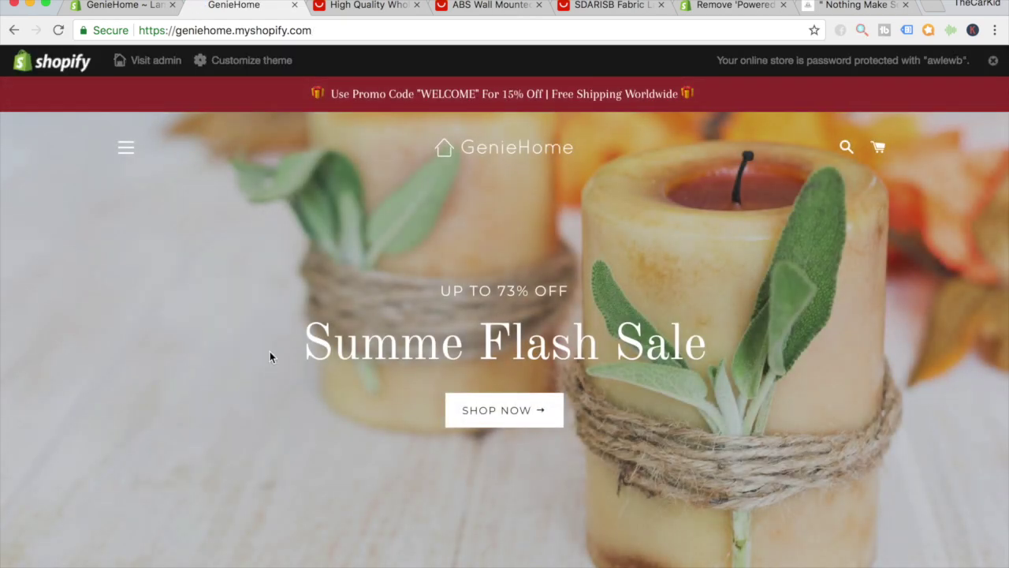
pyautogui.scroll(-5, 270, 356)
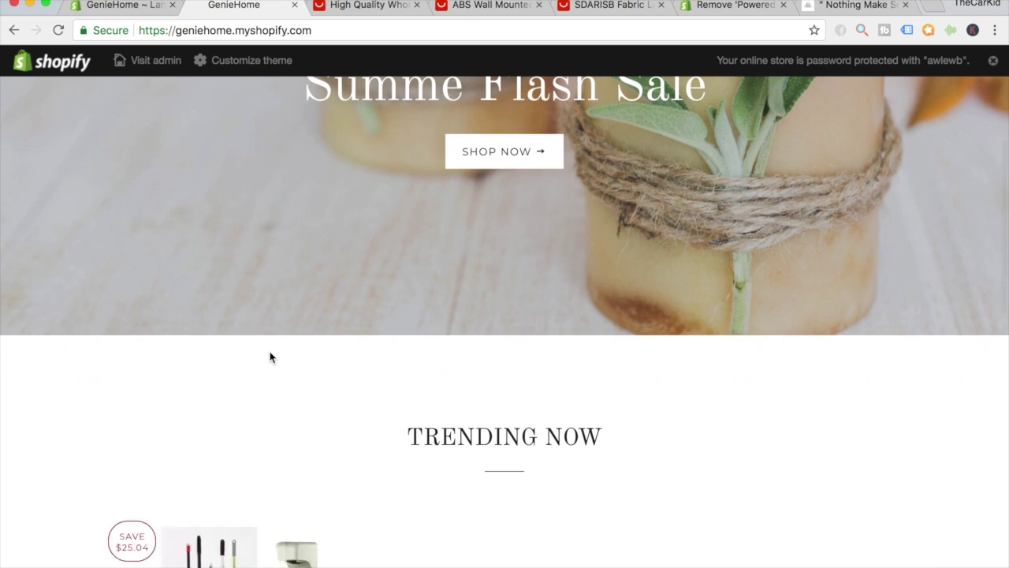
pyautogui.scroll(-5, 270, 357)
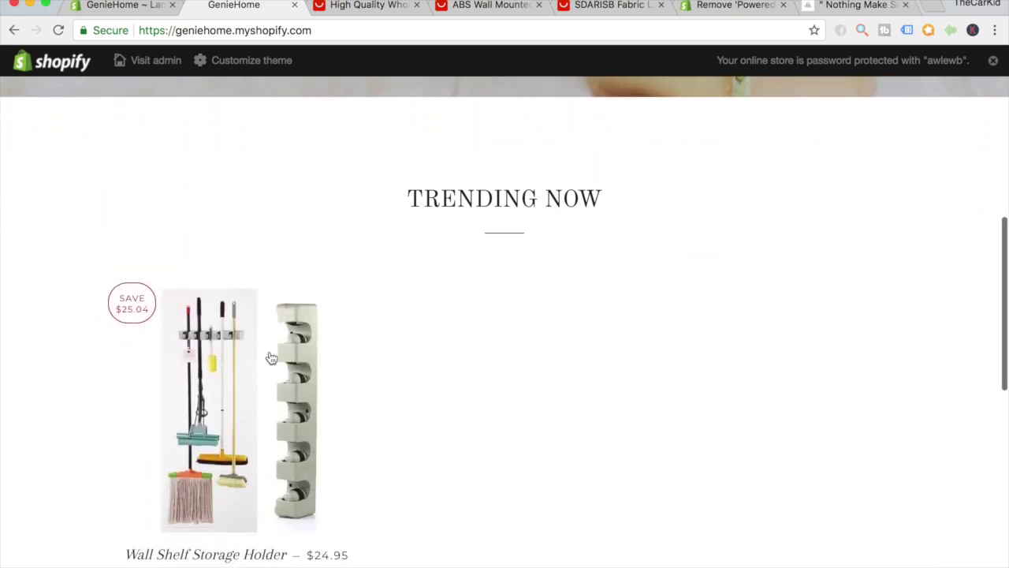
pyautogui.scroll(1, 332, 391)
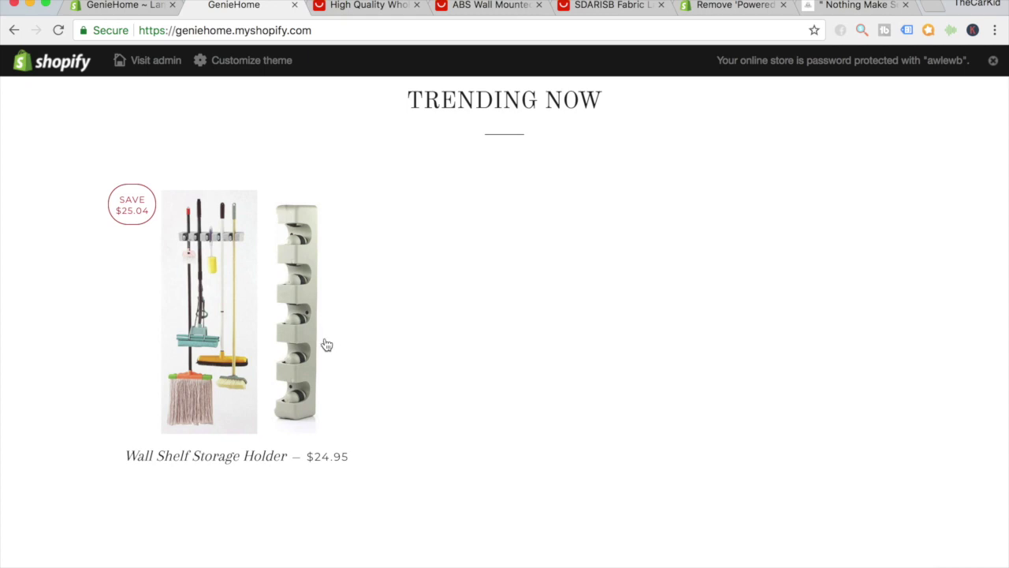
pyautogui.scroll(2, 336, 367)
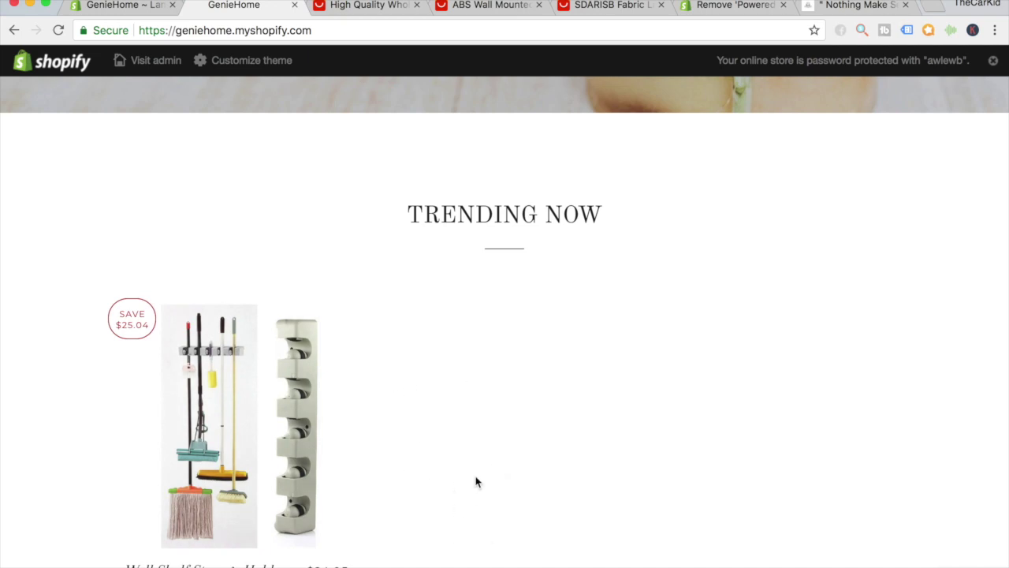
pyautogui.scroll(-2, 444, 426)
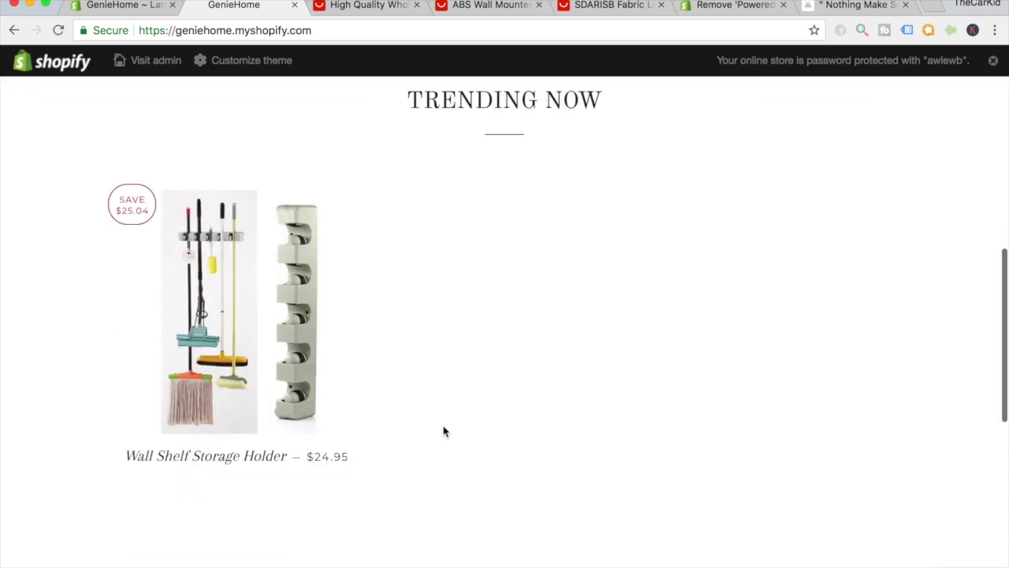
pyautogui.scroll(-10, 444, 432)
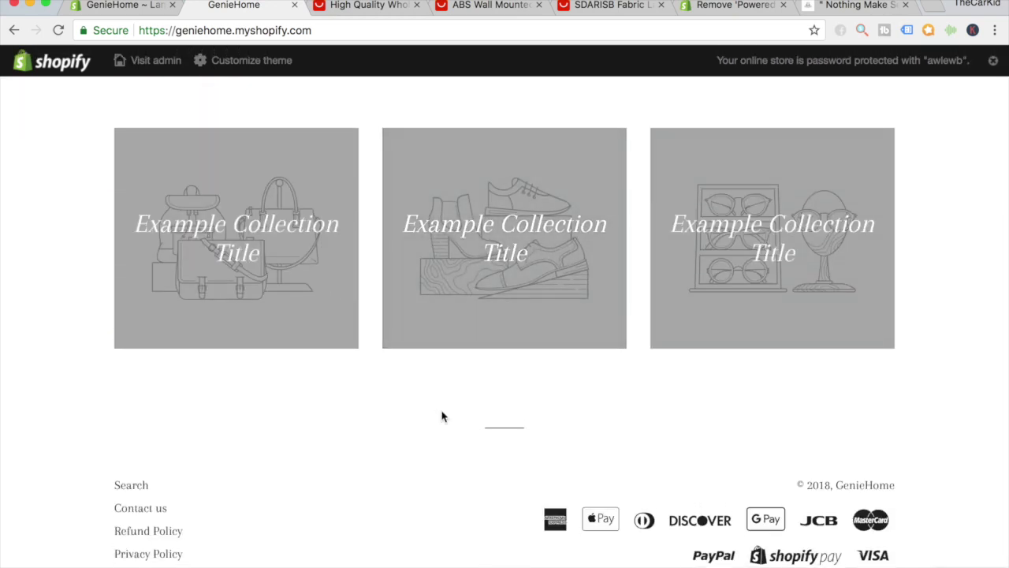
pyautogui.scroll(10, 441, 408)
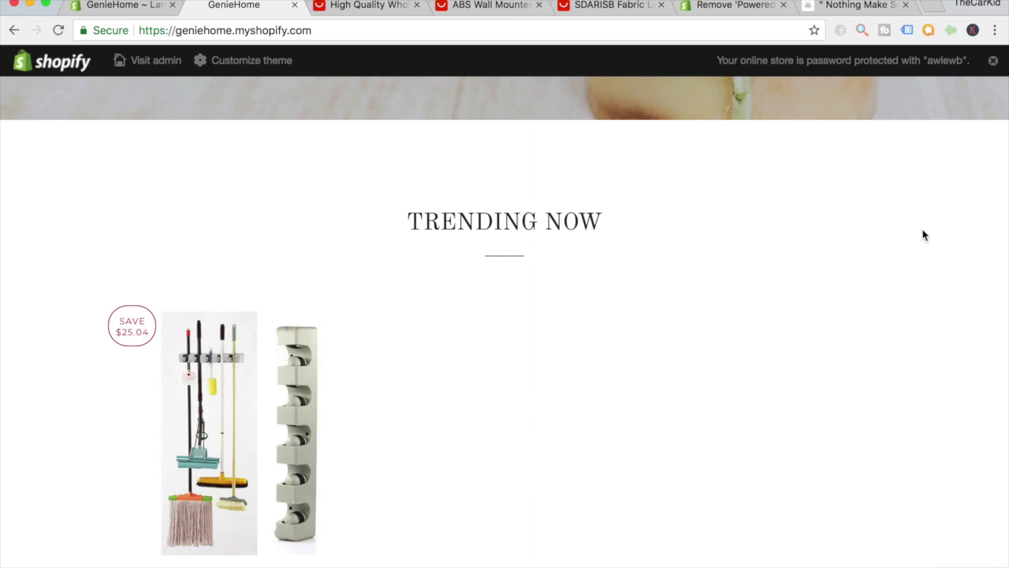
pyautogui.scroll(6, 924, 235)
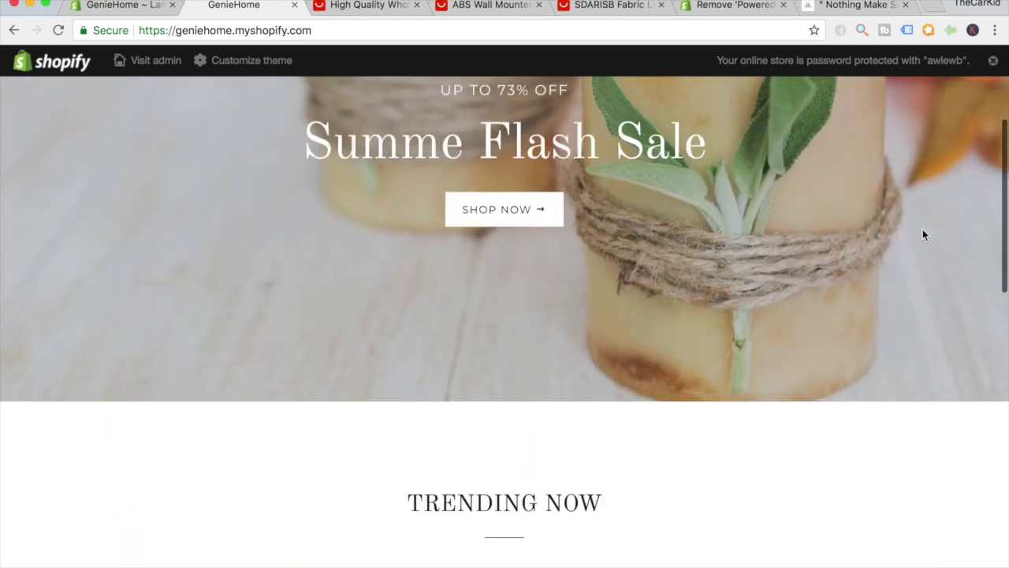